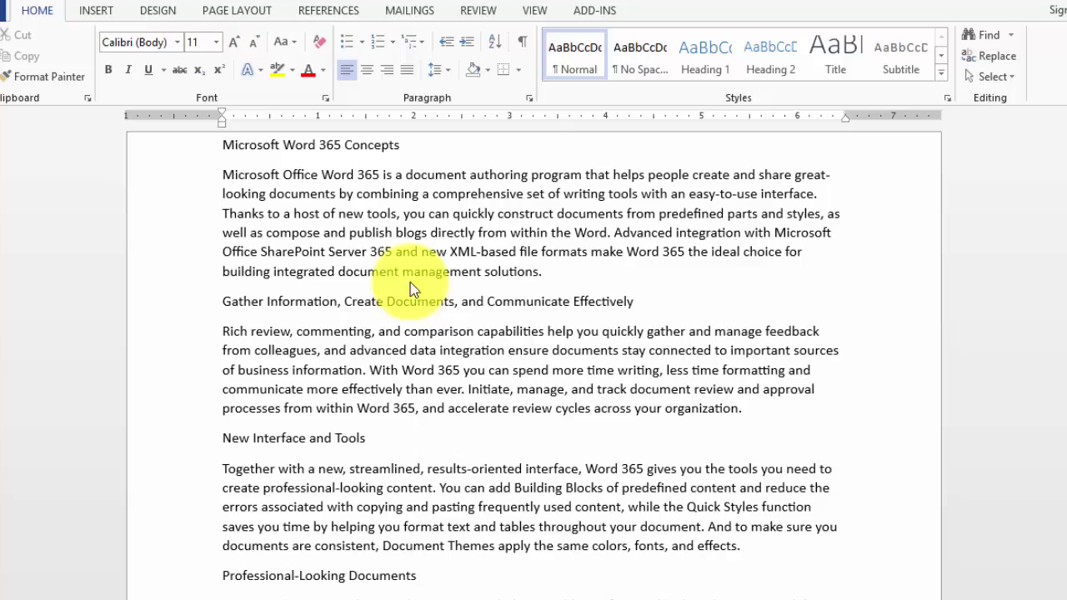
Scroll through the document and preview the full Styles gallery.
scroll(392, 326, down, 15)
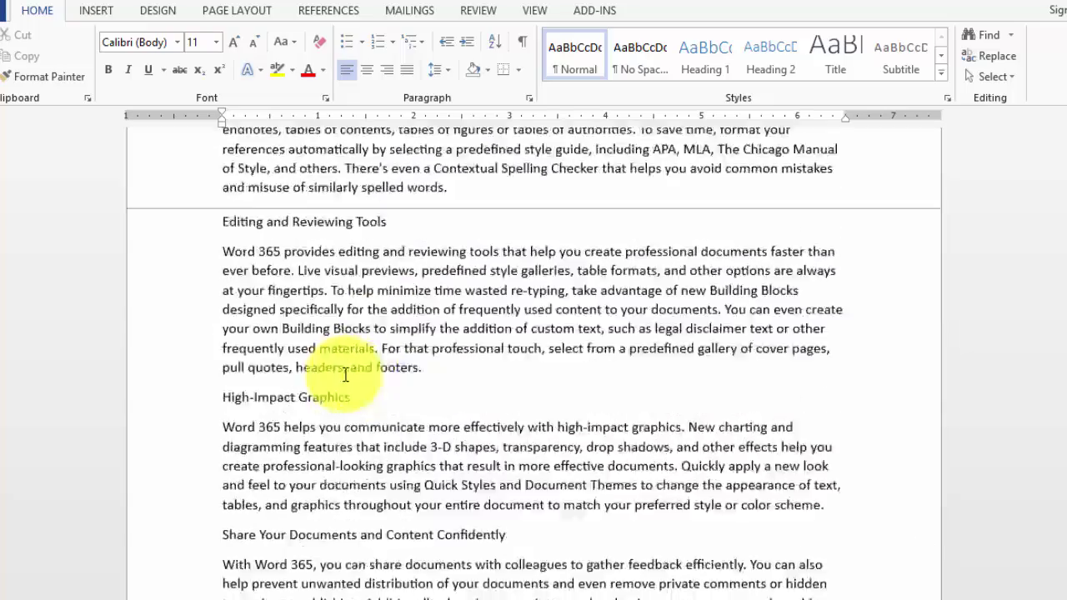
scroll(345, 375, down, 15)
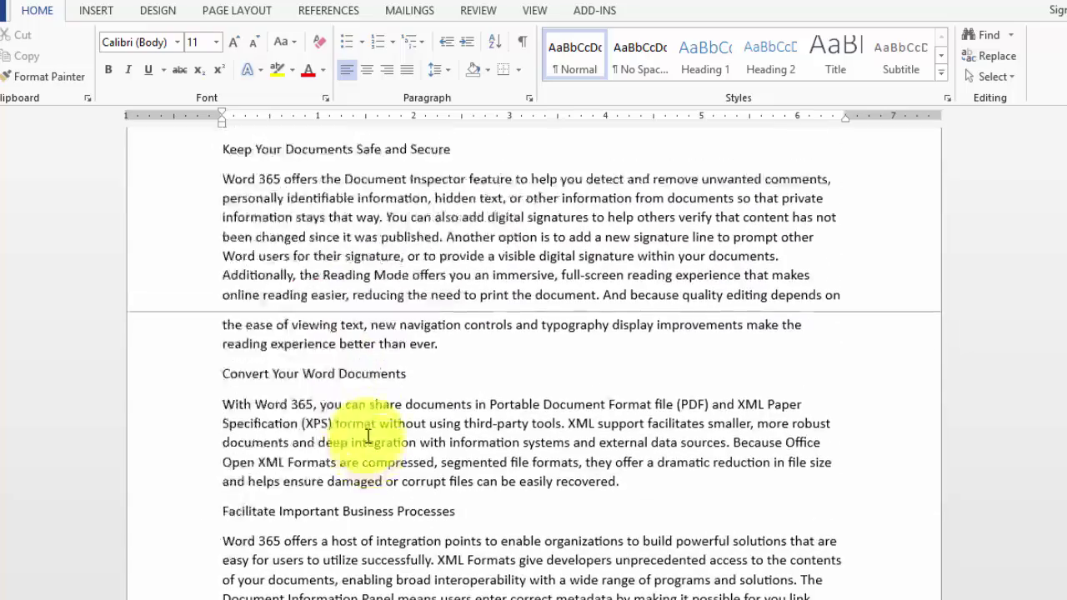
scroll(368, 436, up, 20)
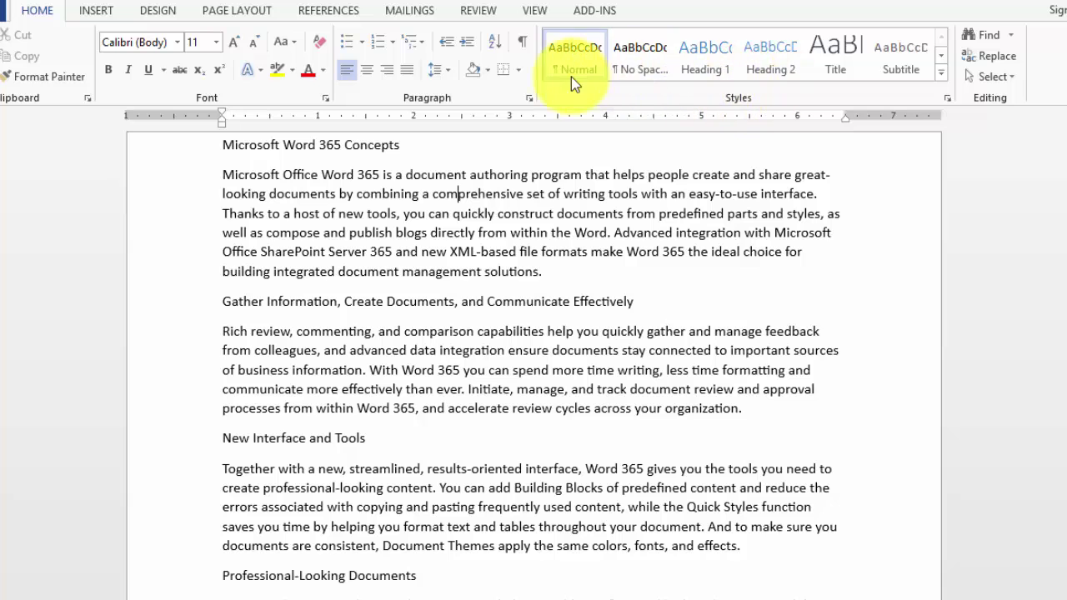
click(942, 73)
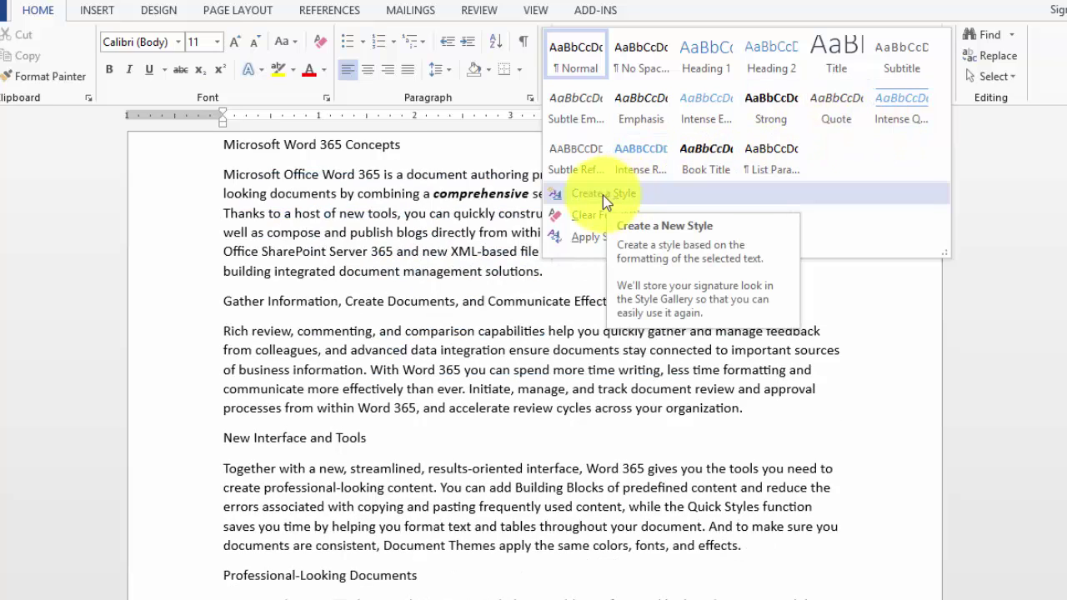
click(309, 230)
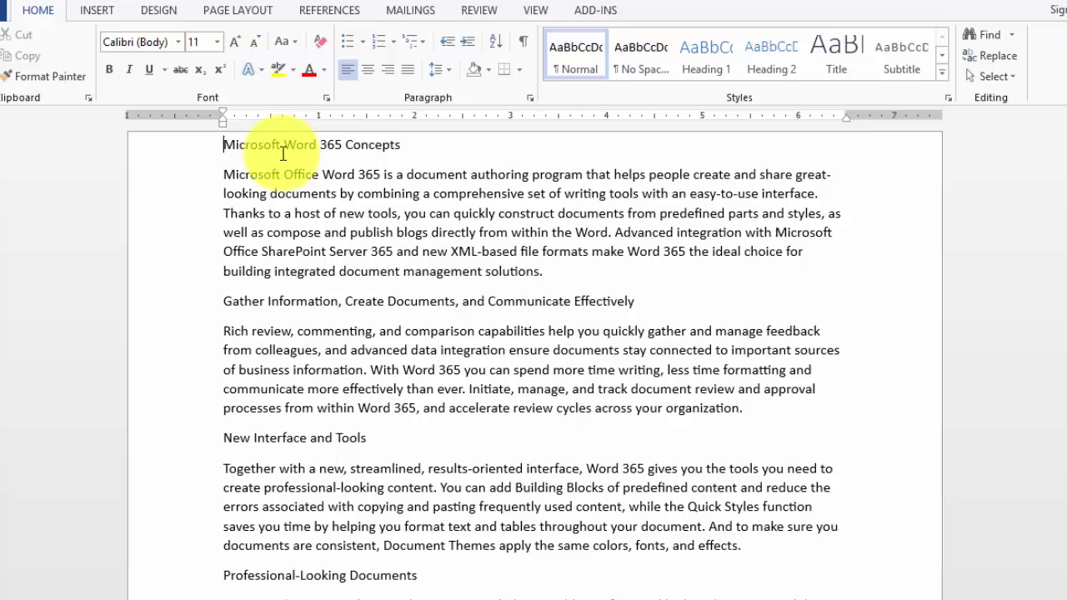
Insert the title 'Using Styles in Word 365' at the top, formatted 16 pt, bold and underlined.
key(Return)
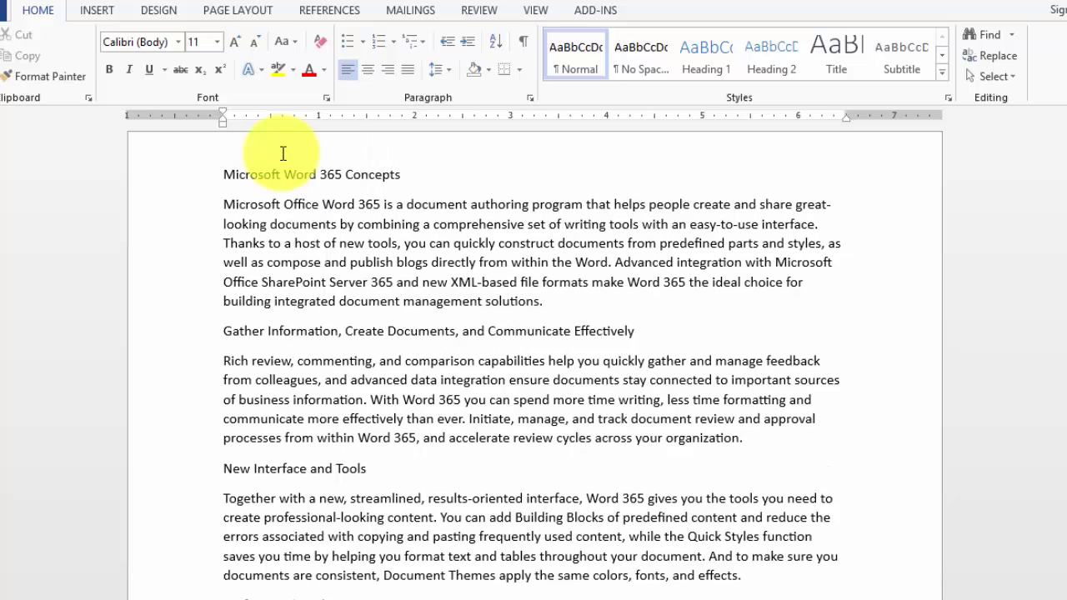
text(Using Styles in Word 365)
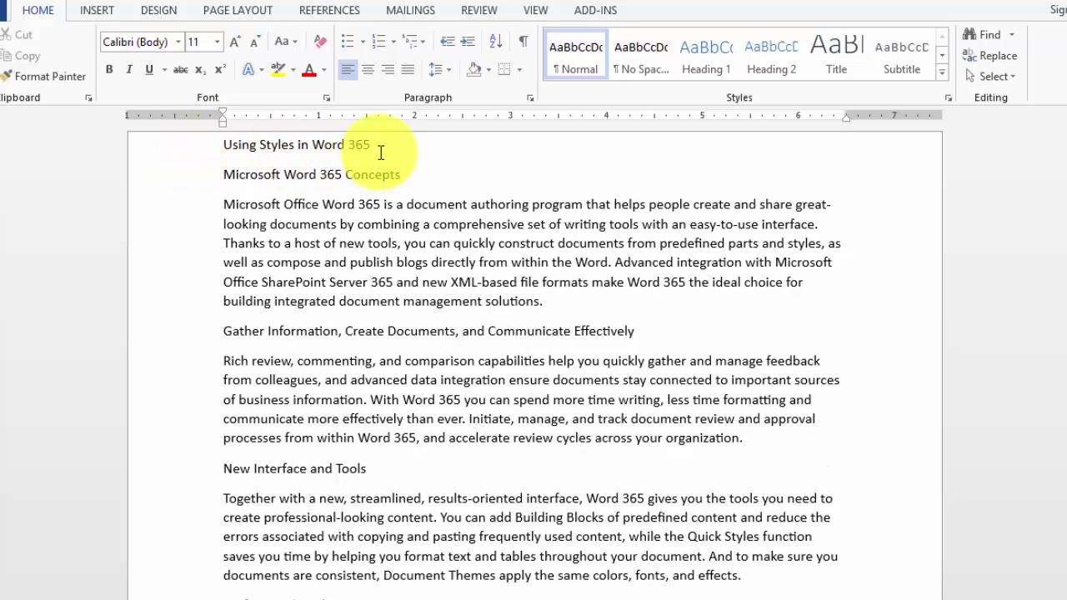
drag(379, 147, 227, 143)
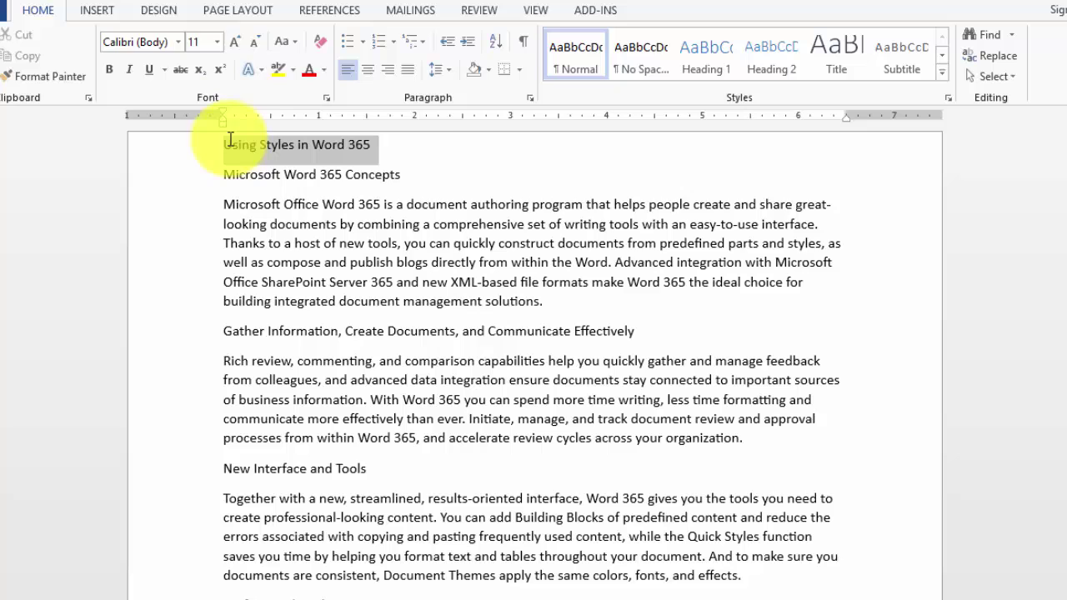
click(234, 40)
click(234, 40)
click(234, 40)
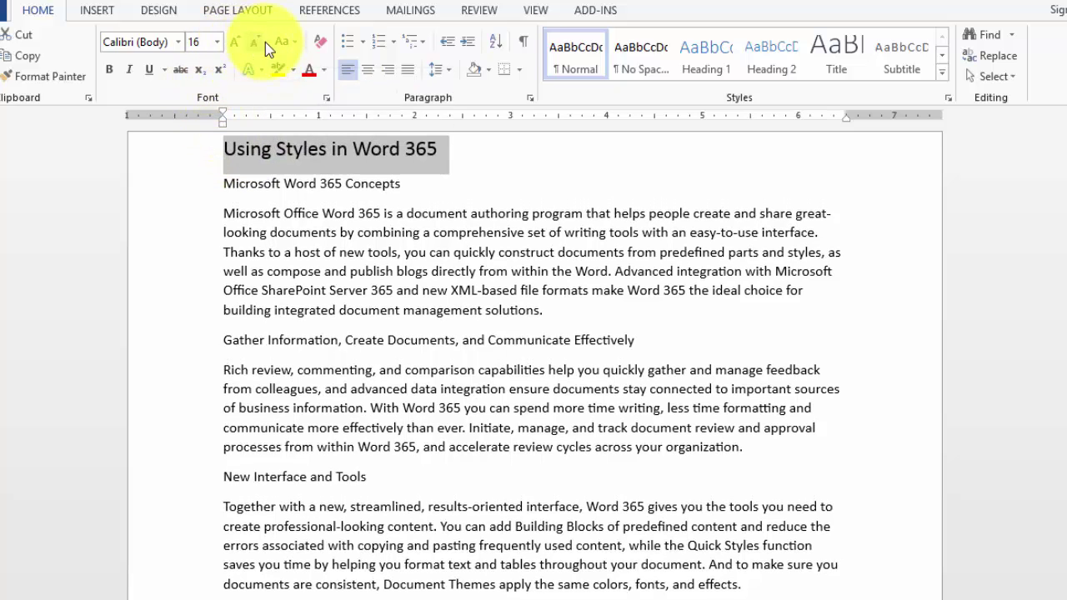
click(111, 69)
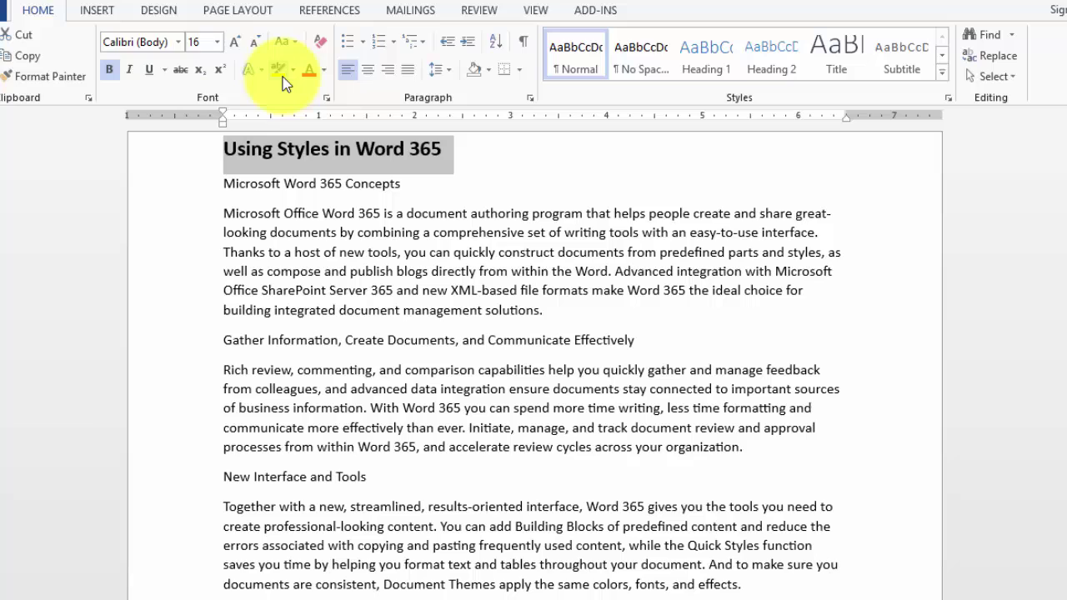
click(150, 70)
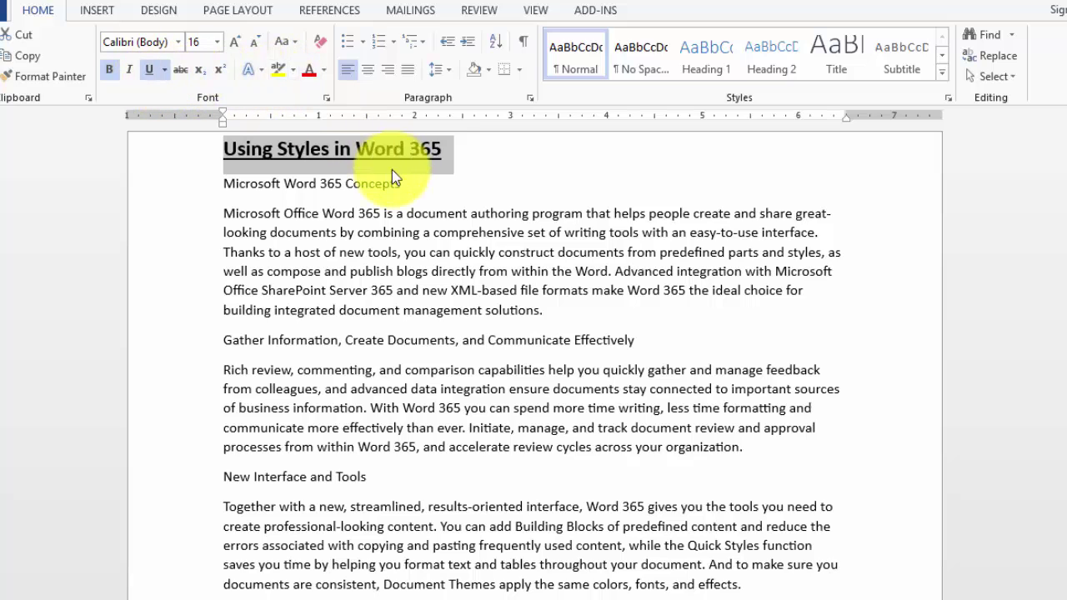
click(432, 197)
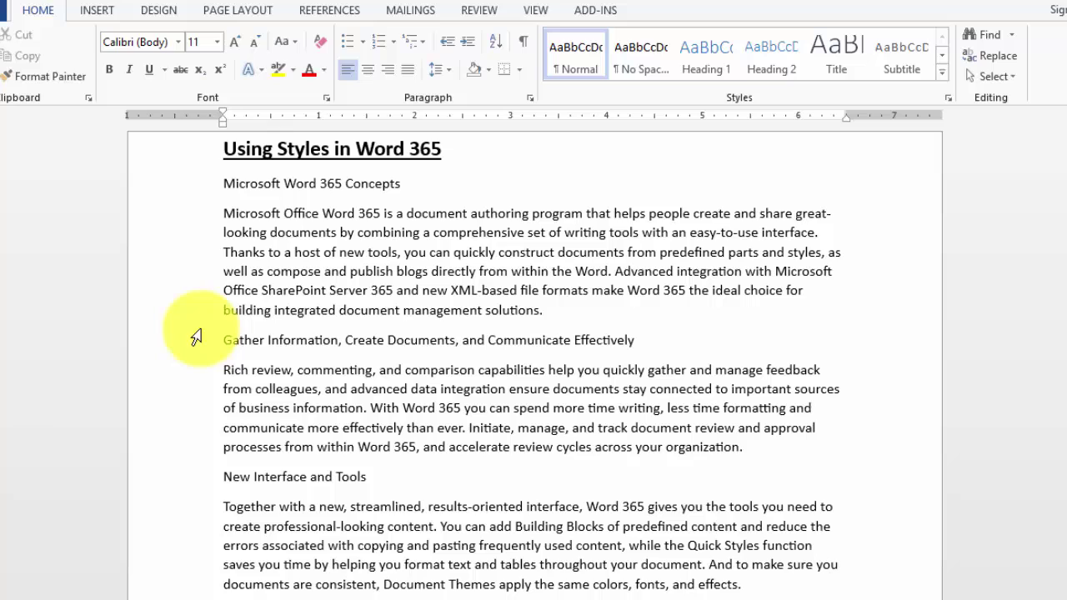
click(187, 160)
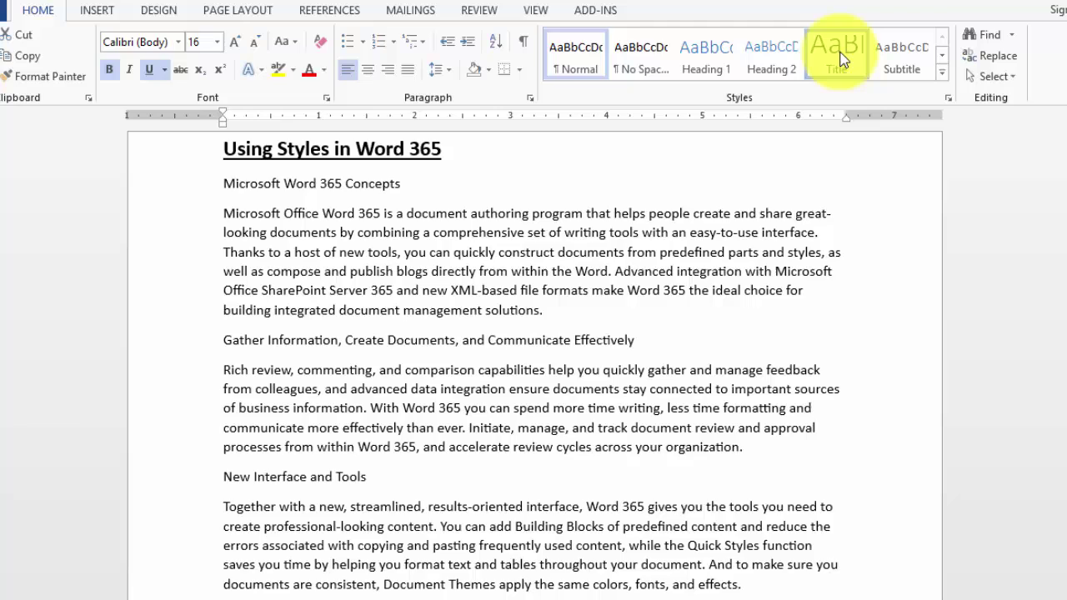
Apply the Title style to 'Using Styles in Word 365', then make it bold.
click(840, 55)
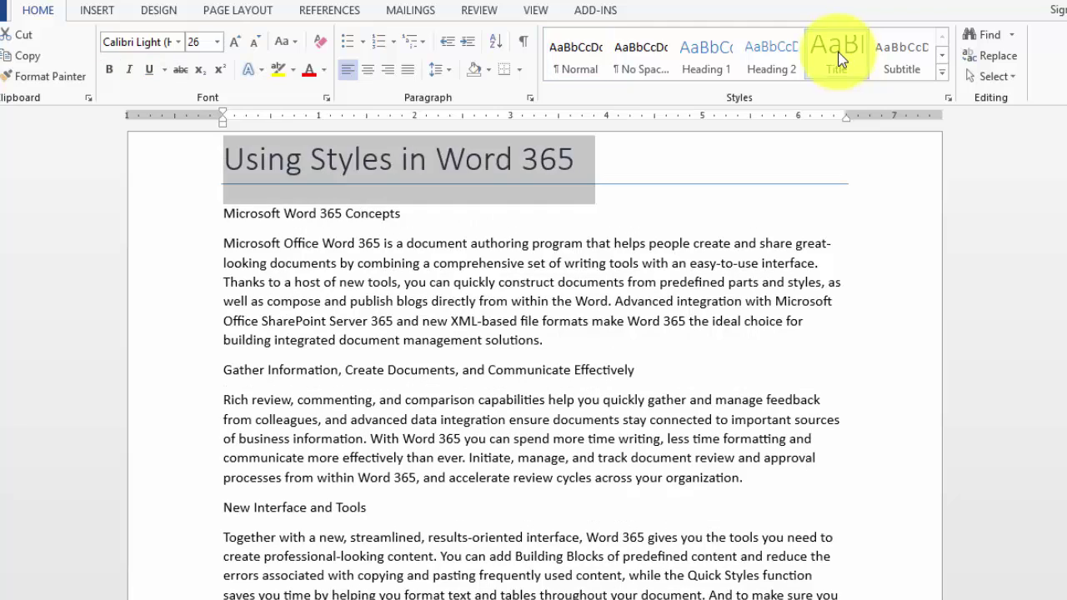
click(417, 292)
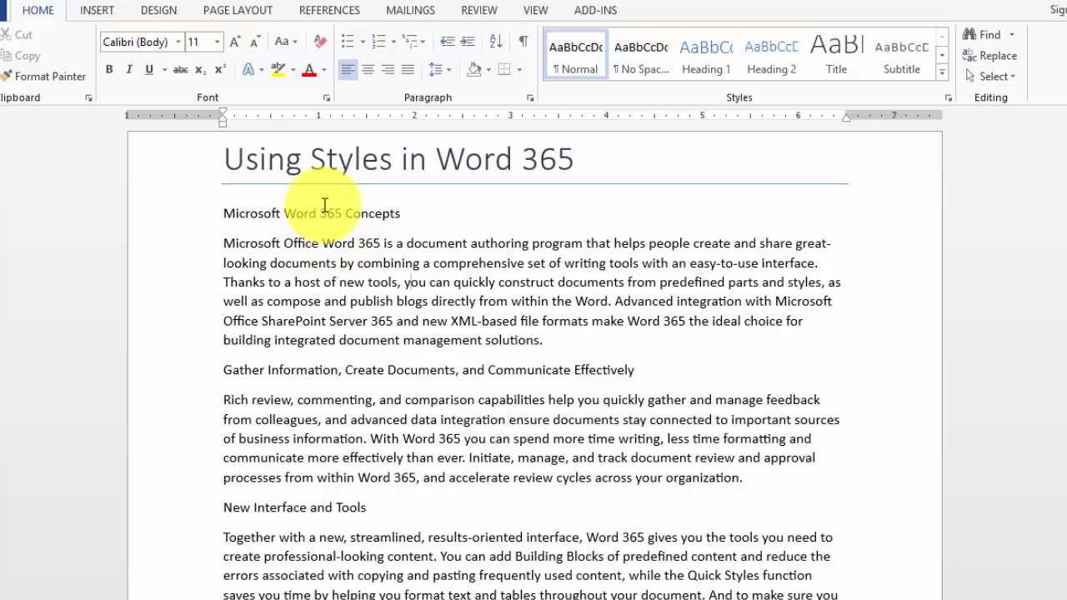
click(185, 171)
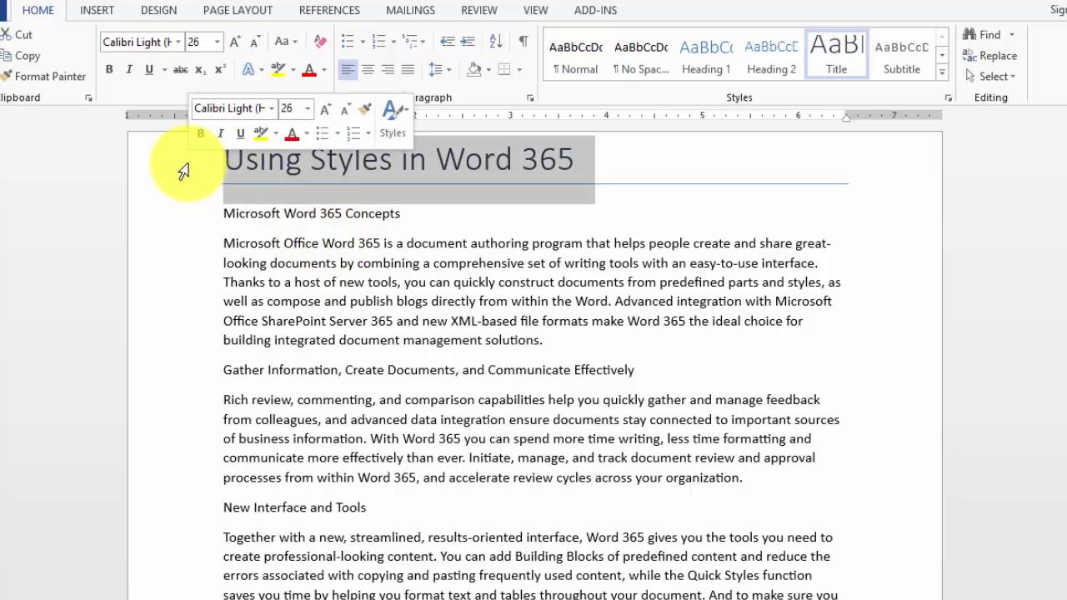
click(106, 70)
click(303, 282)
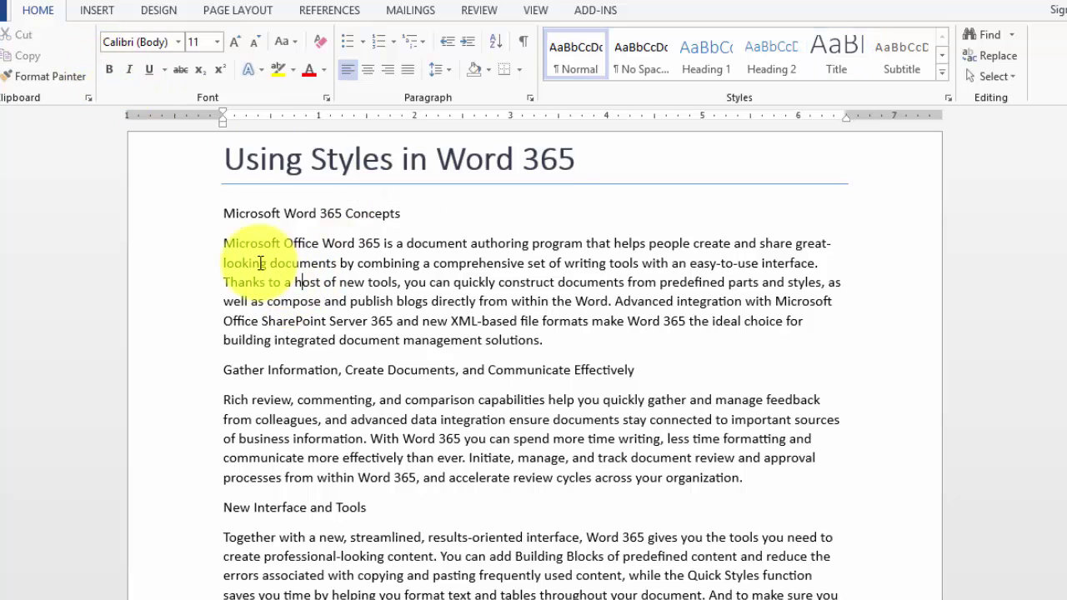
click(172, 172)
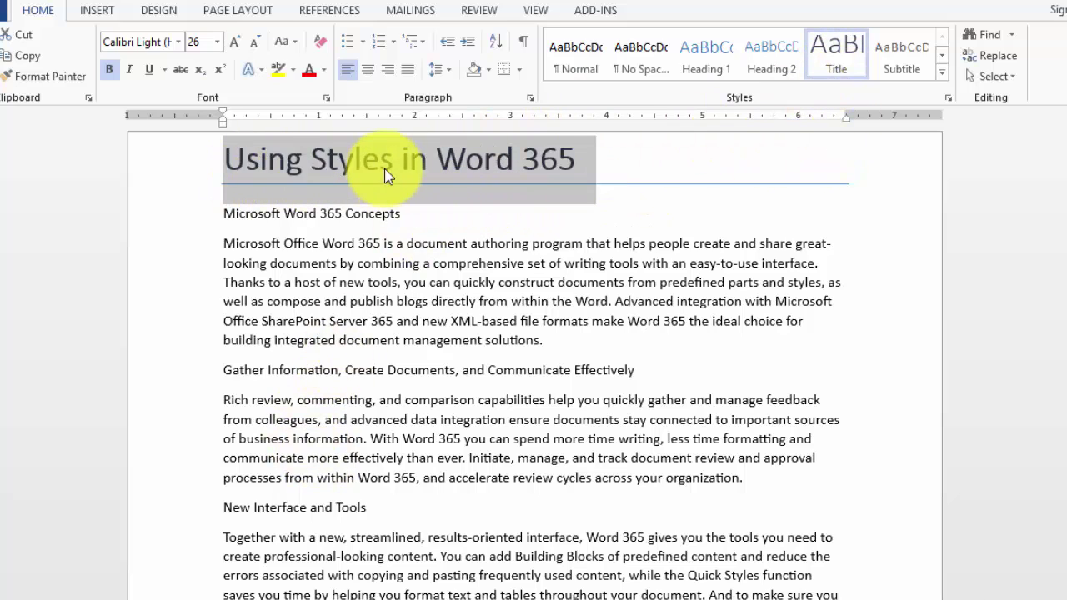
Apply Heading 1 to the 'Microsoft Word 365 Concepts' and 'Gather Information' lines.
click(200, 231)
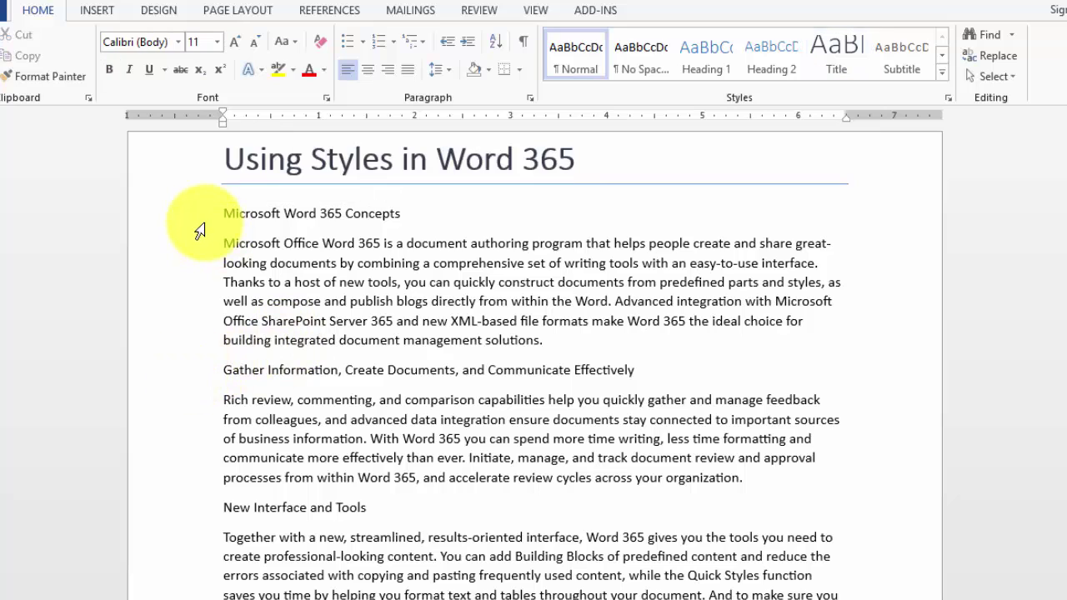
click(198, 228)
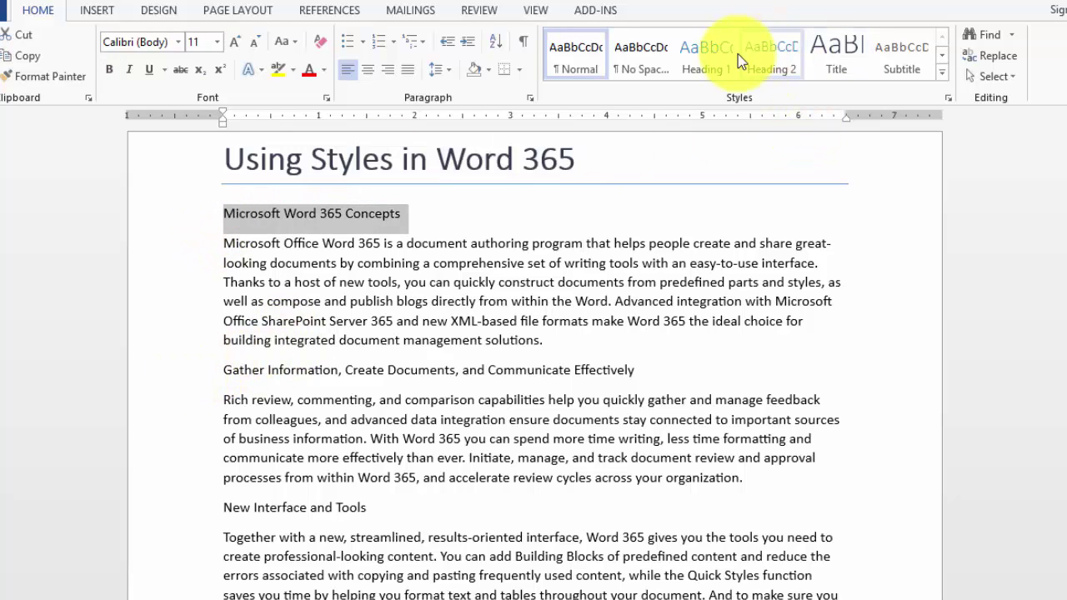
click(709, 56)
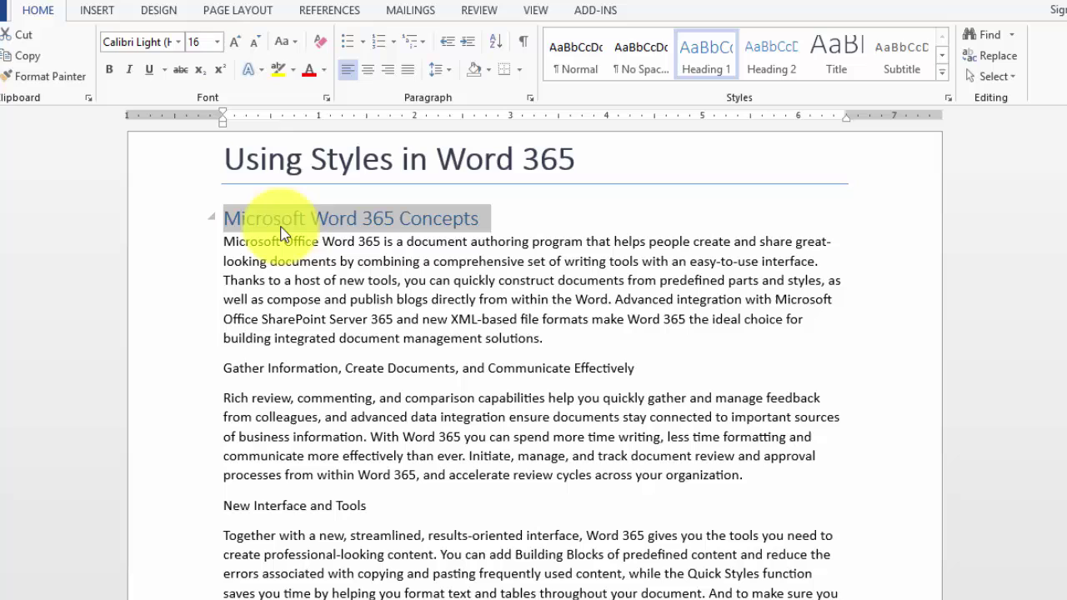
click(163, 371)
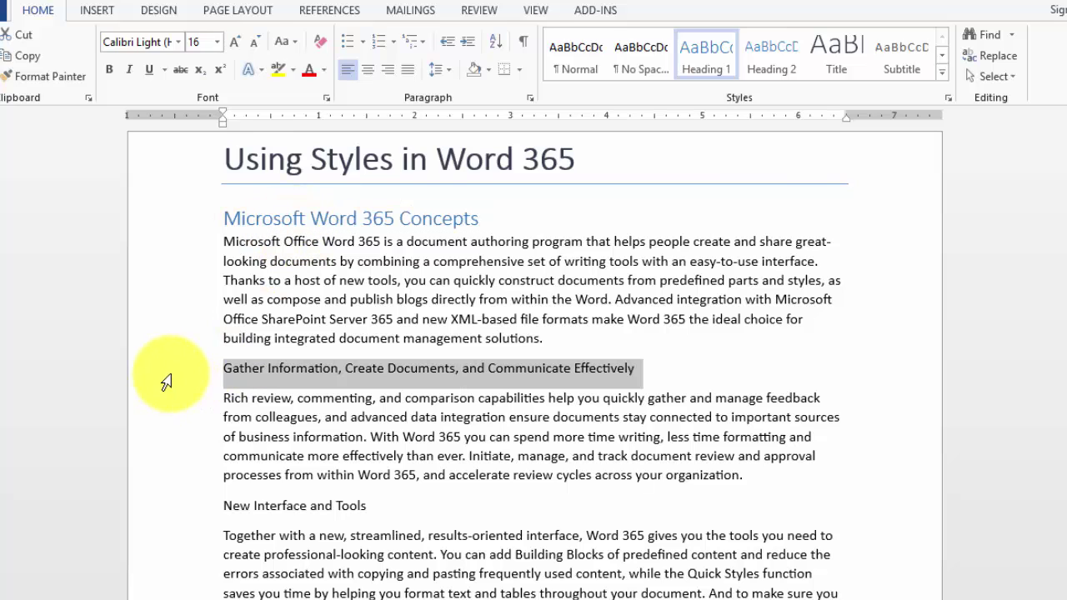
click(697, 79)
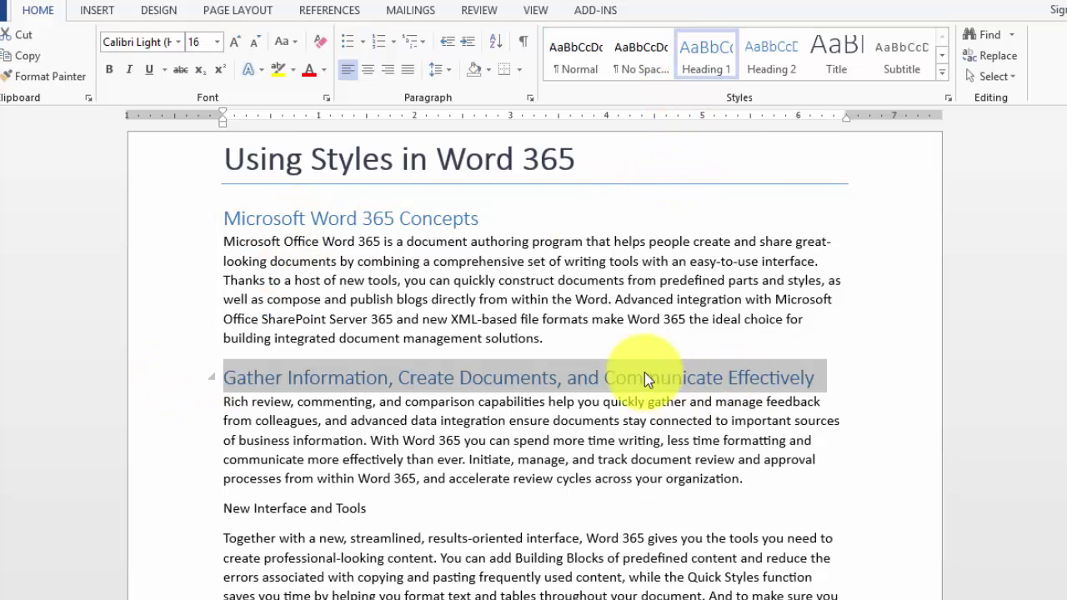
click(622, 354)
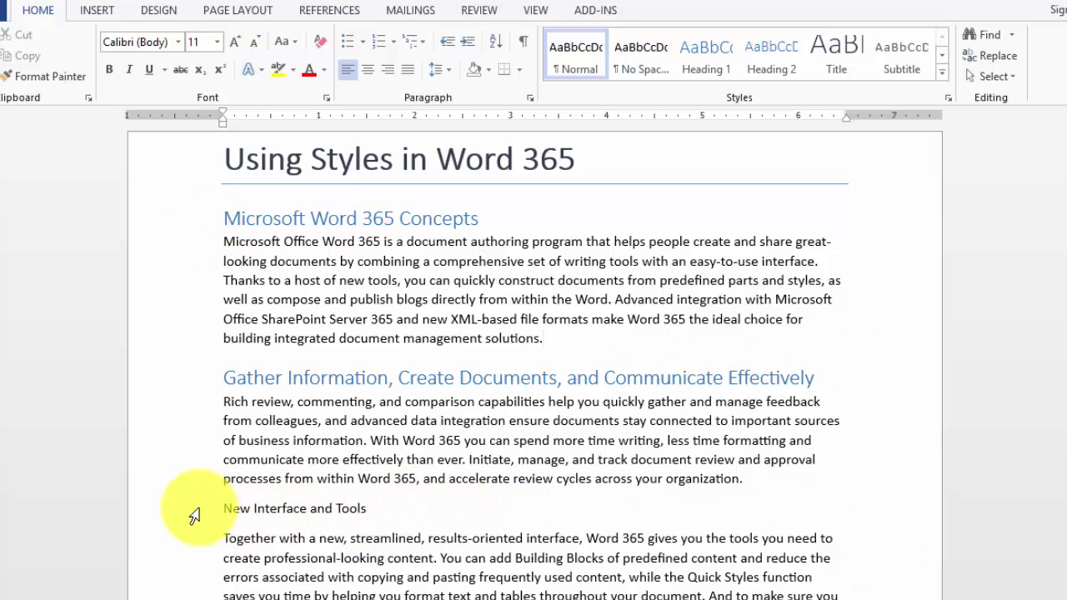
Make 'New Interface and Tools' a Heading 2 and reselect the 'Microsoft Word 365 Concepts' heading.
click(218, 509)
click(761, 58)
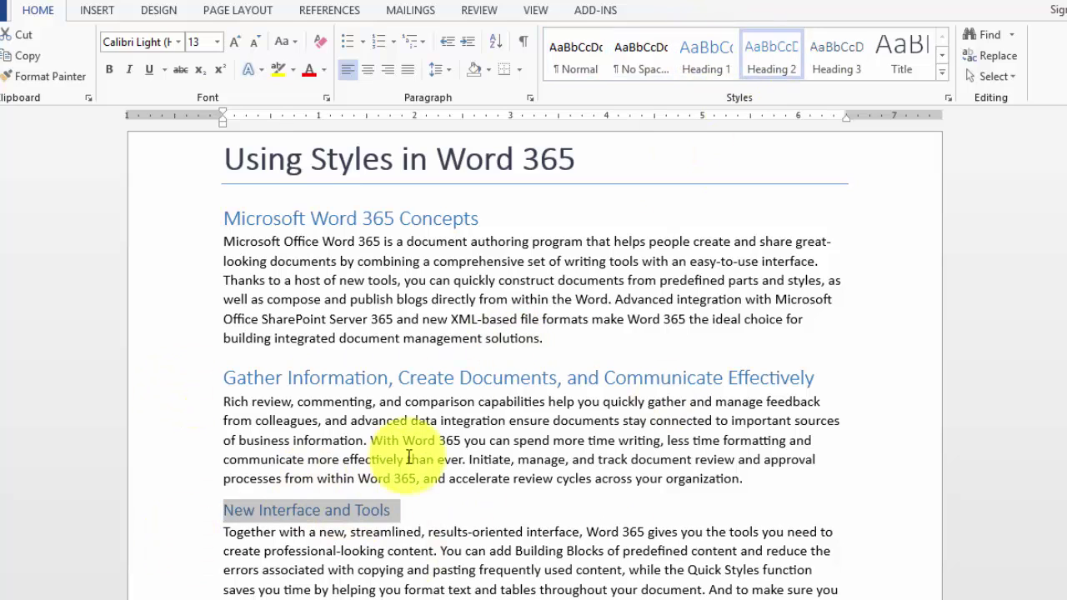
click(353, 403)
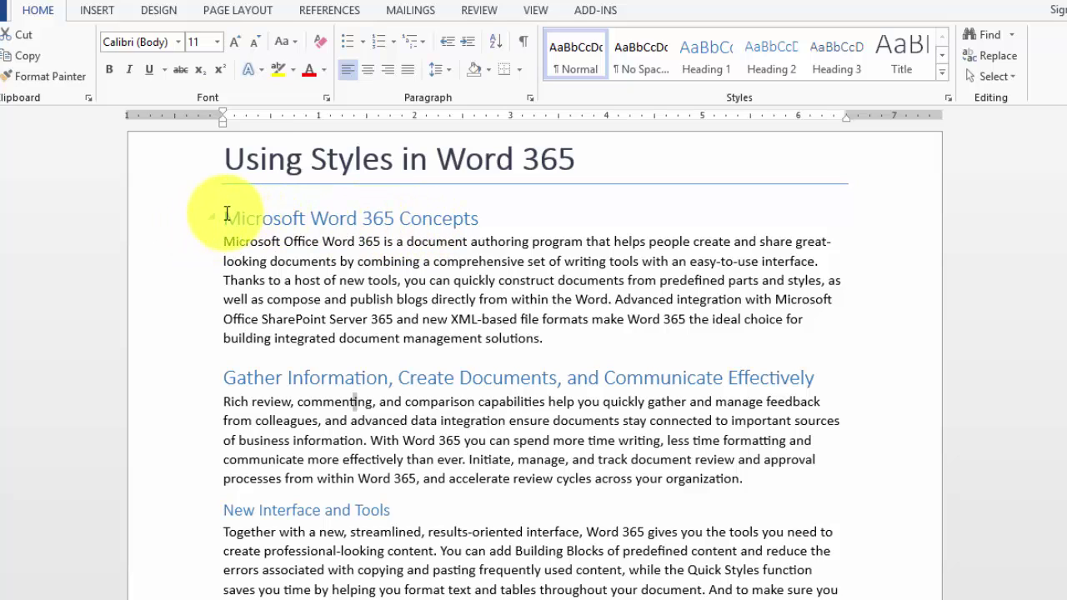
click(171, 230)
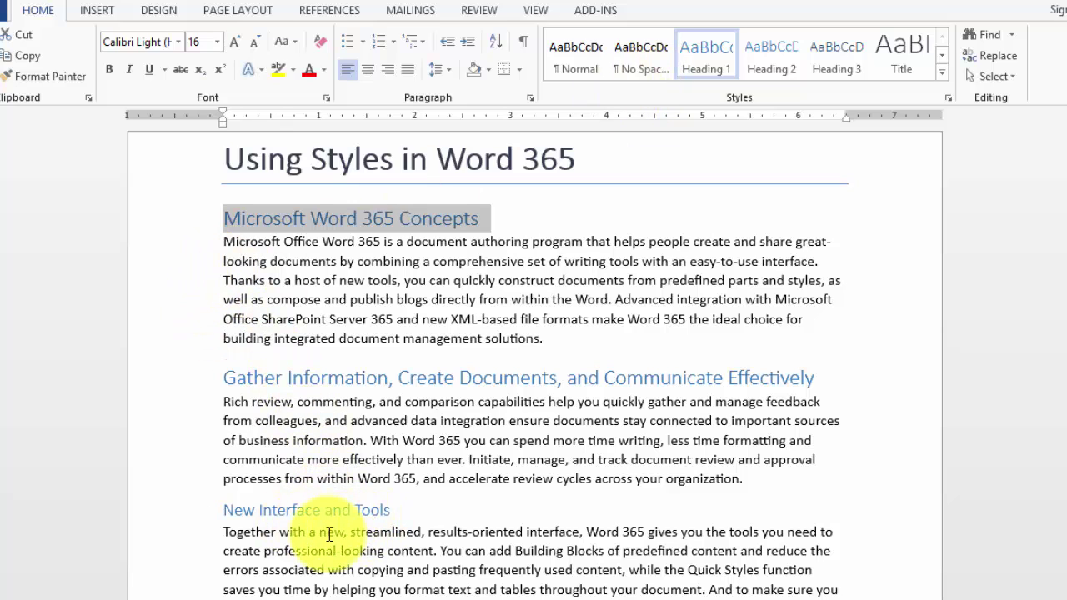
click(213, 215)
click(179, 219)
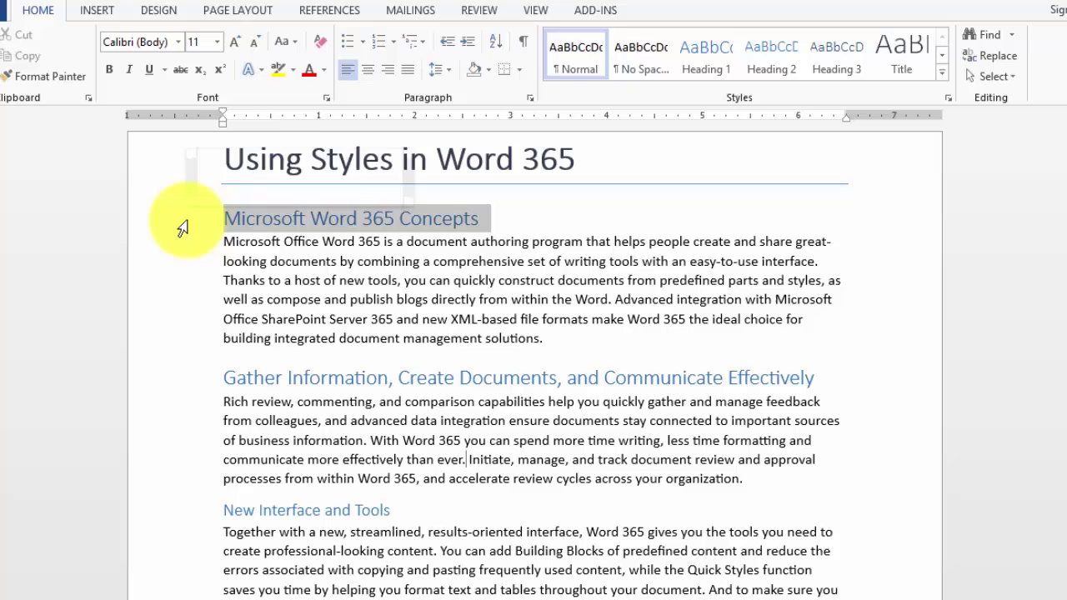
Modify Heading 1 to bold, orange Accent 2, 18 pt, with Automatically update ticked.
right_click(714, 50)
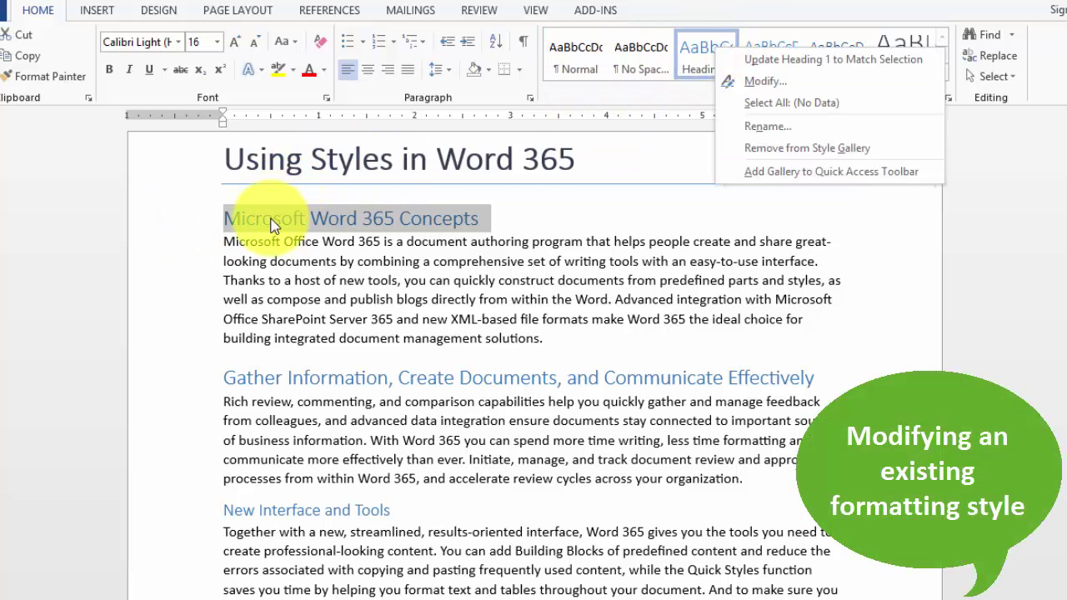
click(760, 83)
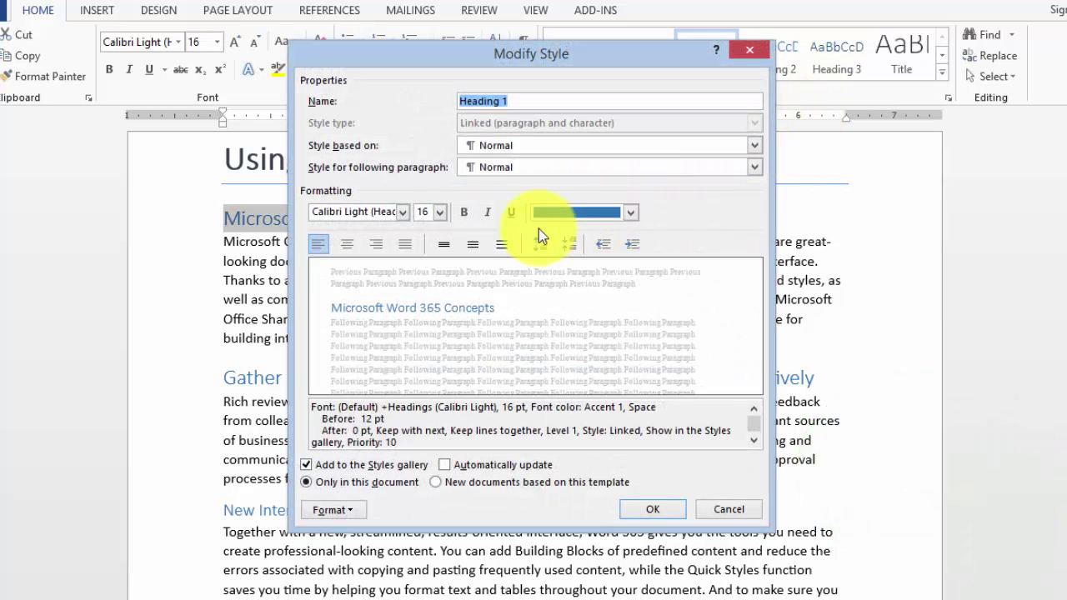
click(466, 217)
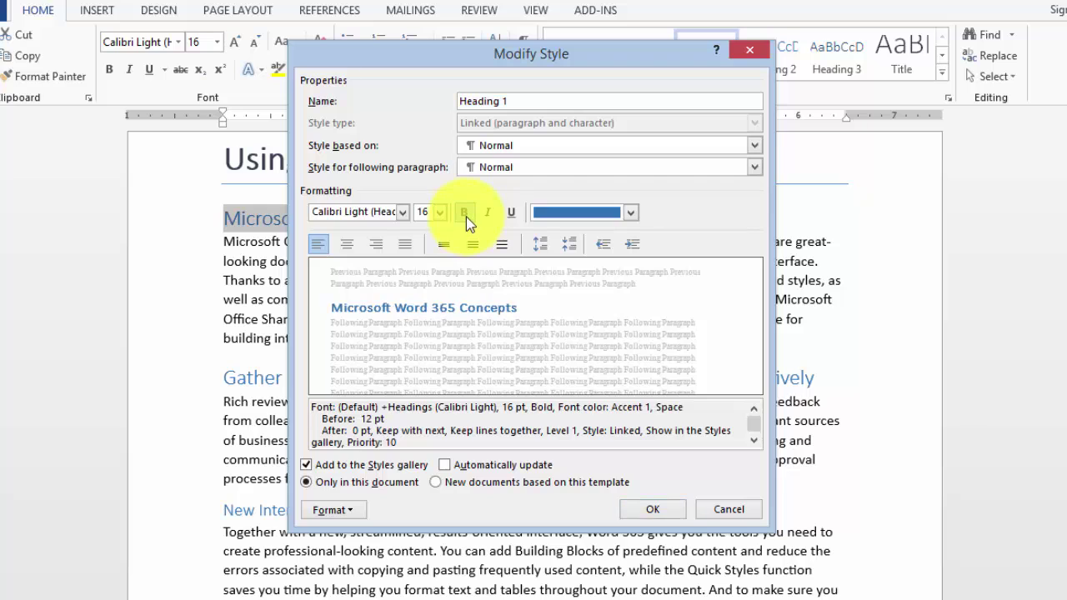
click(588, 220)
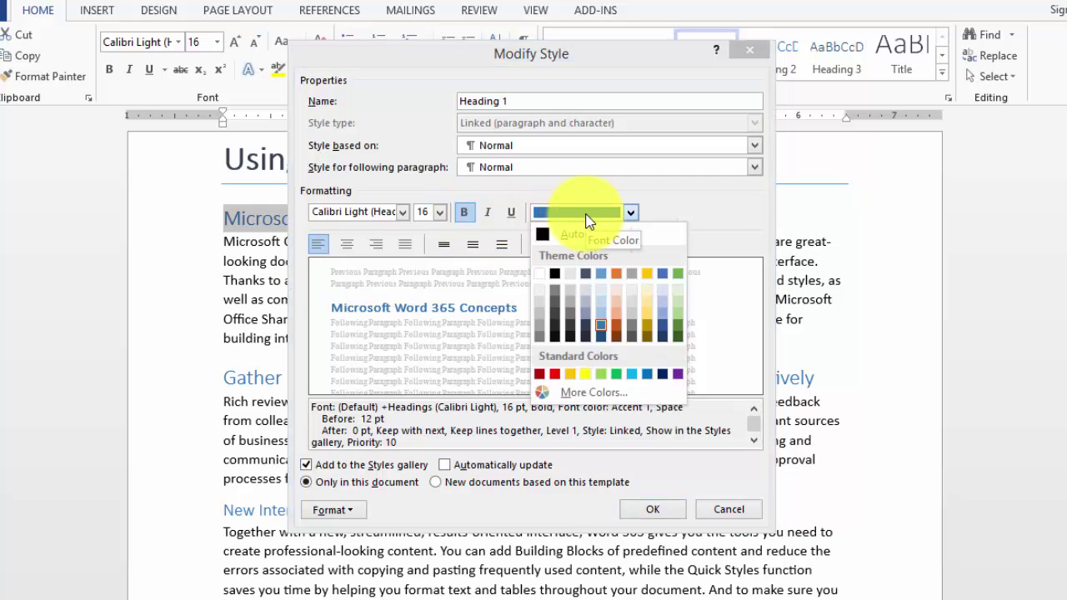
click(619, 276)
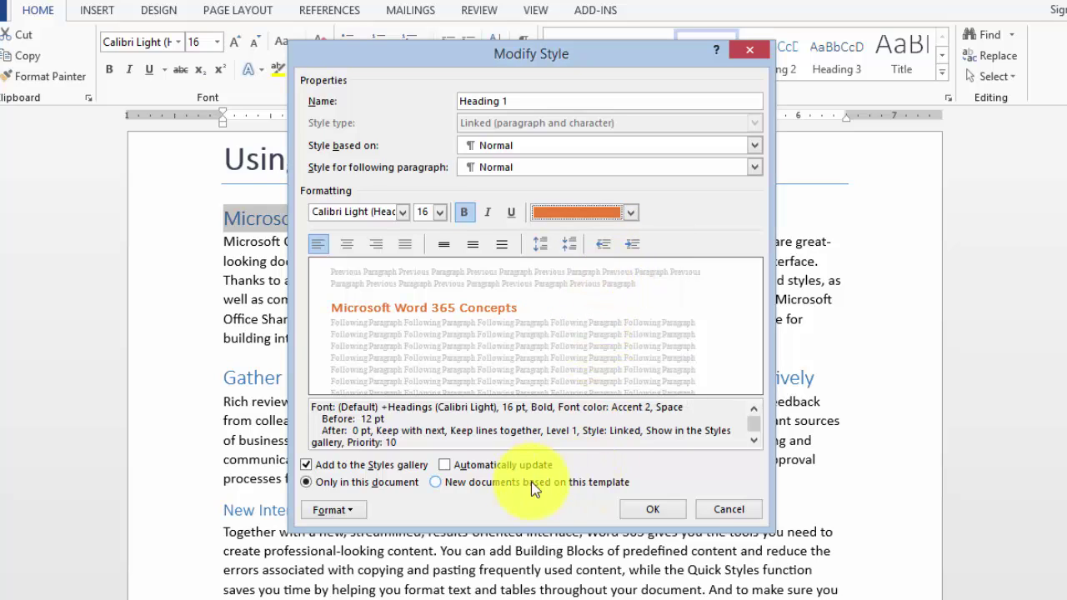
click(440, 212)
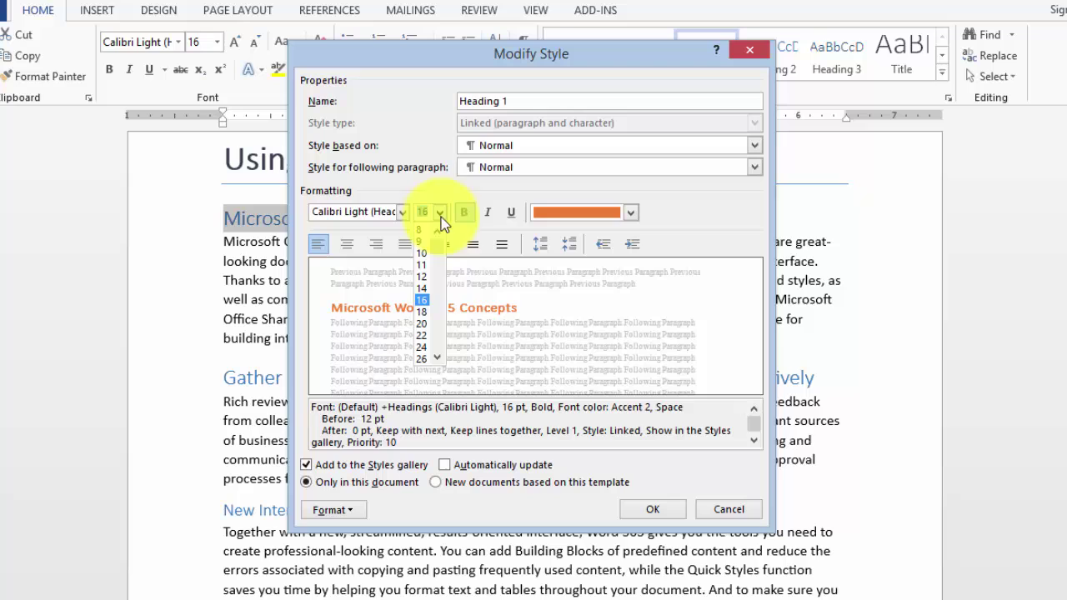
click(430, 312)
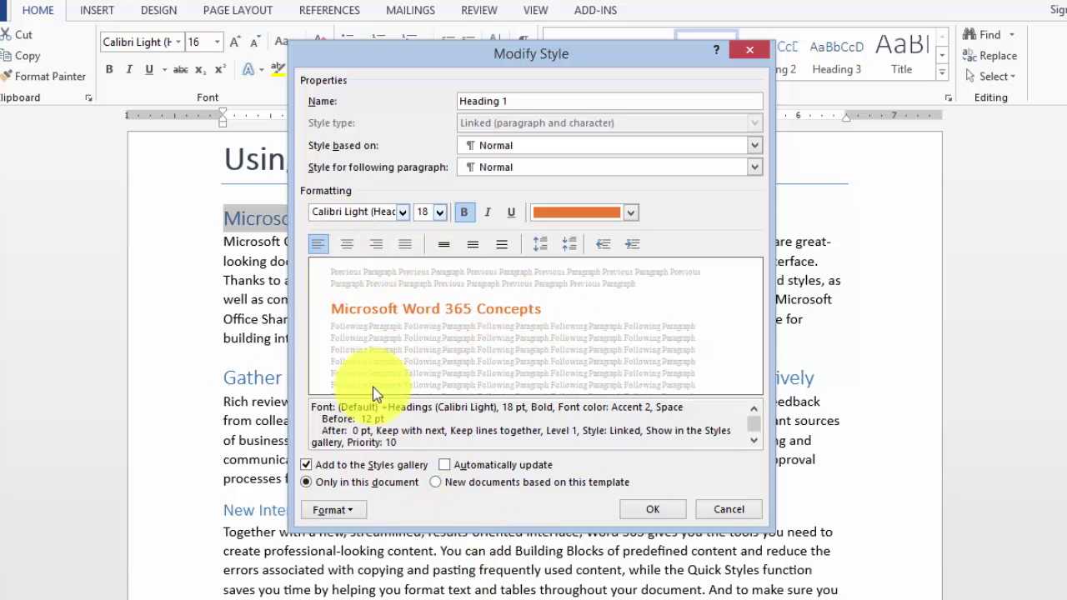
click(350, 514)
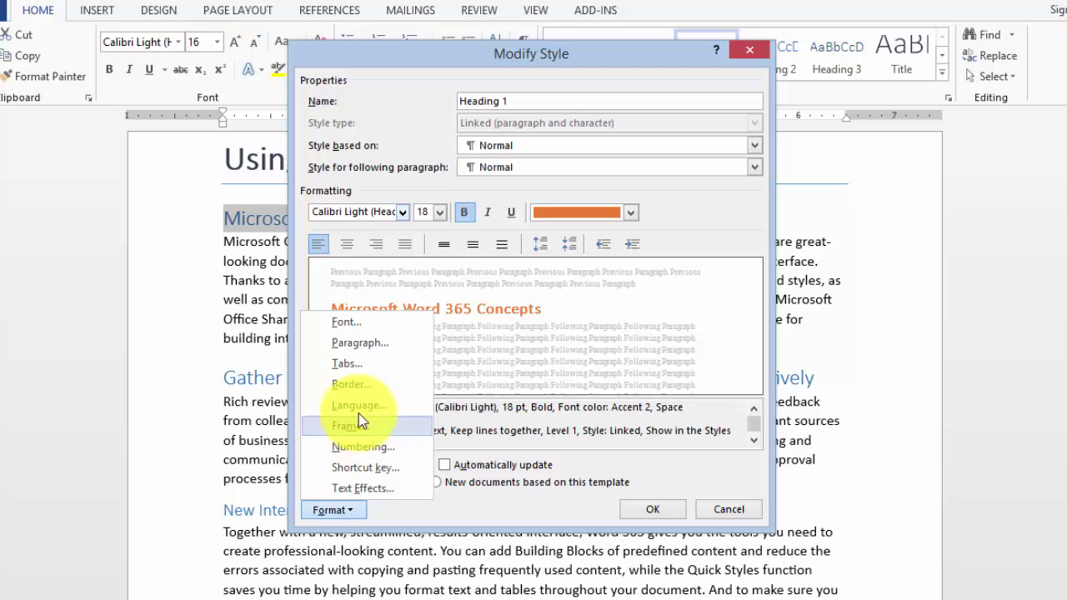
click(390, 123)
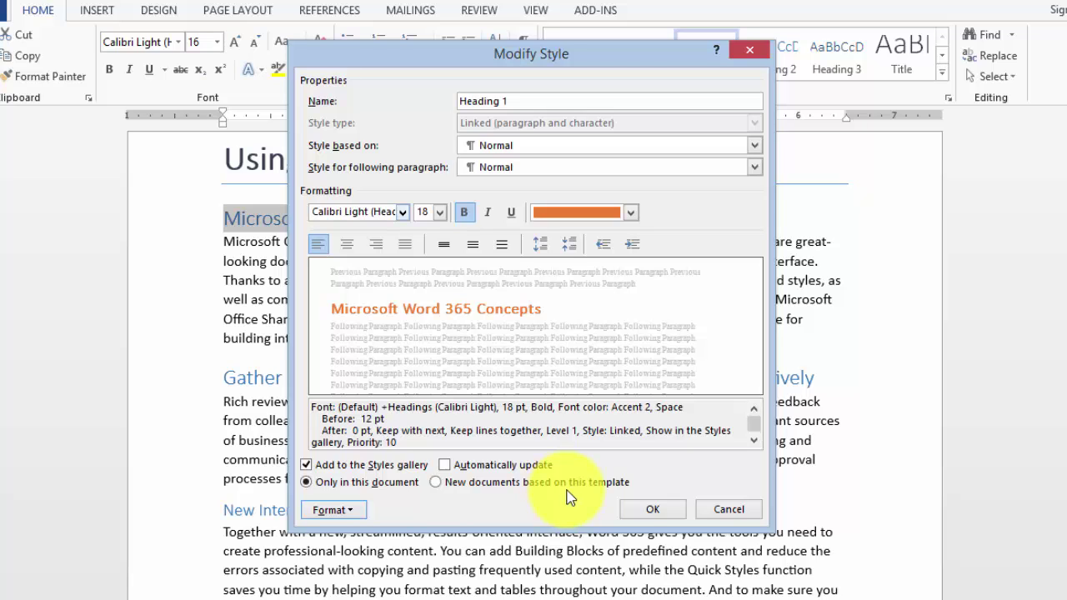
click(445, 465)
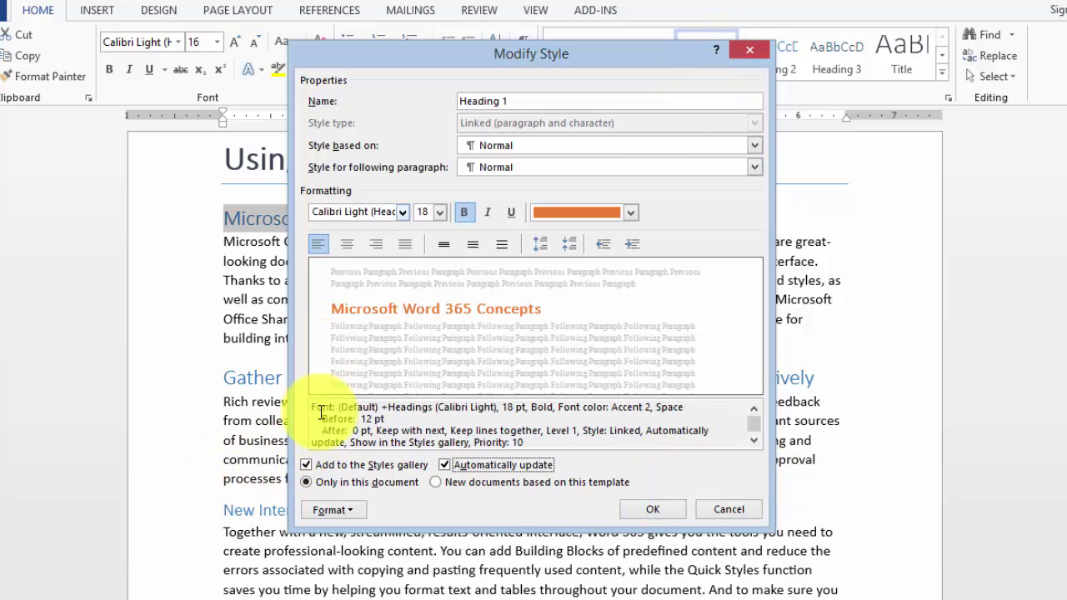
click(644, 512)
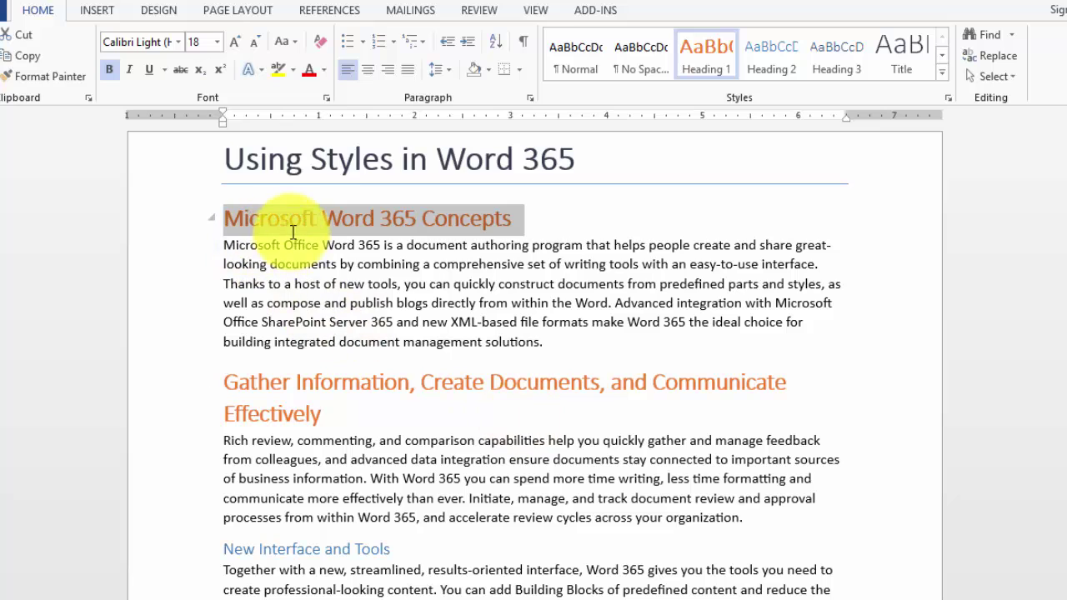
click(266, 224)
click(305, 382)
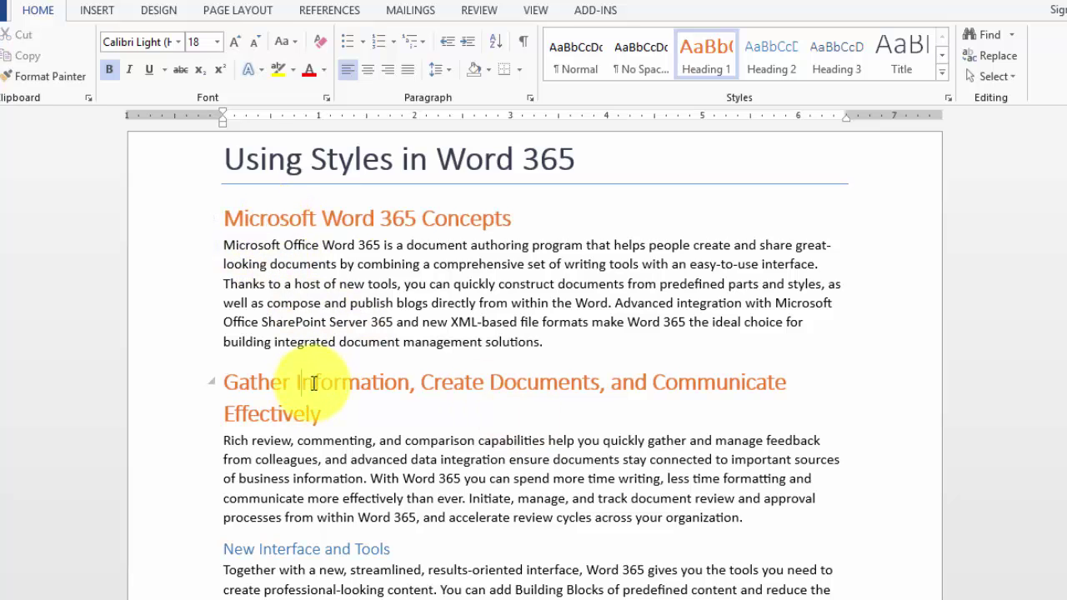
scroll(309, 377, down, 2)
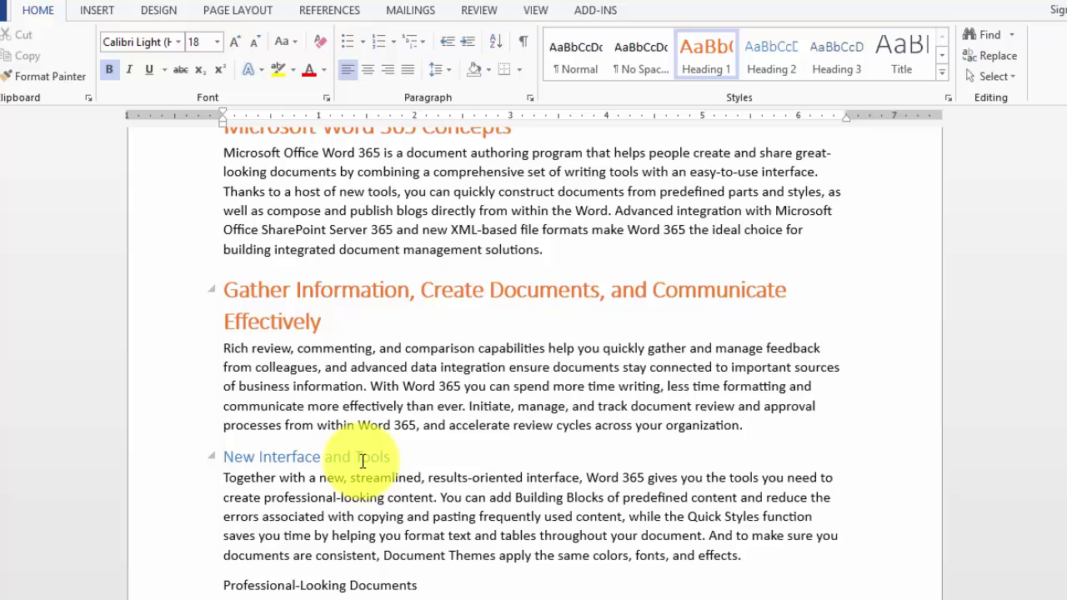
click(361, 457)
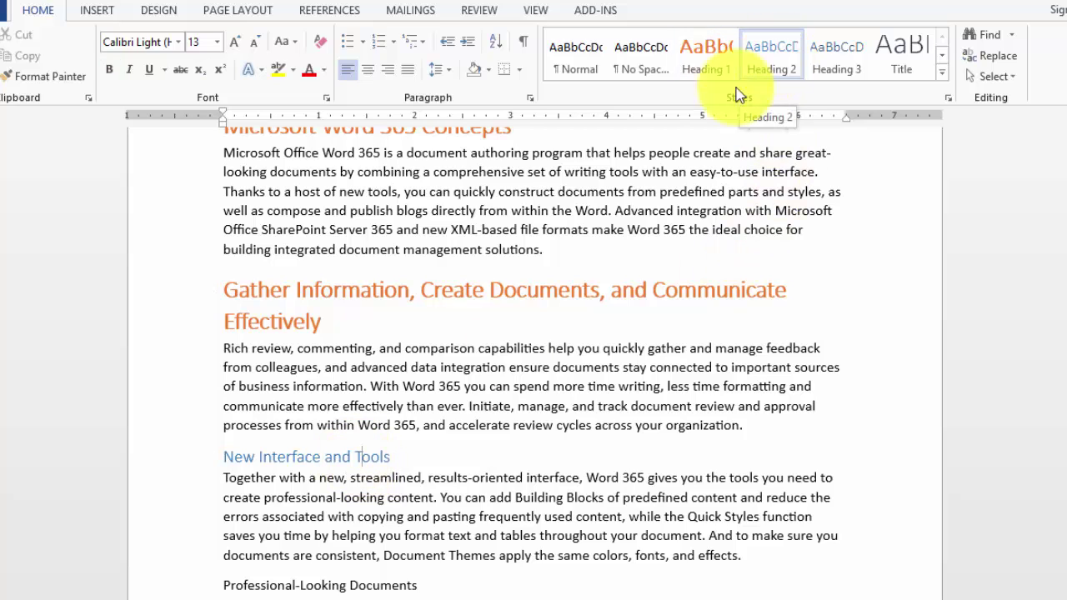
Apply Heading 1 to 'Professional-Looking Documents' and Heading 2 to 'Display Important Information'.
scroll(441, 392, down, 3)
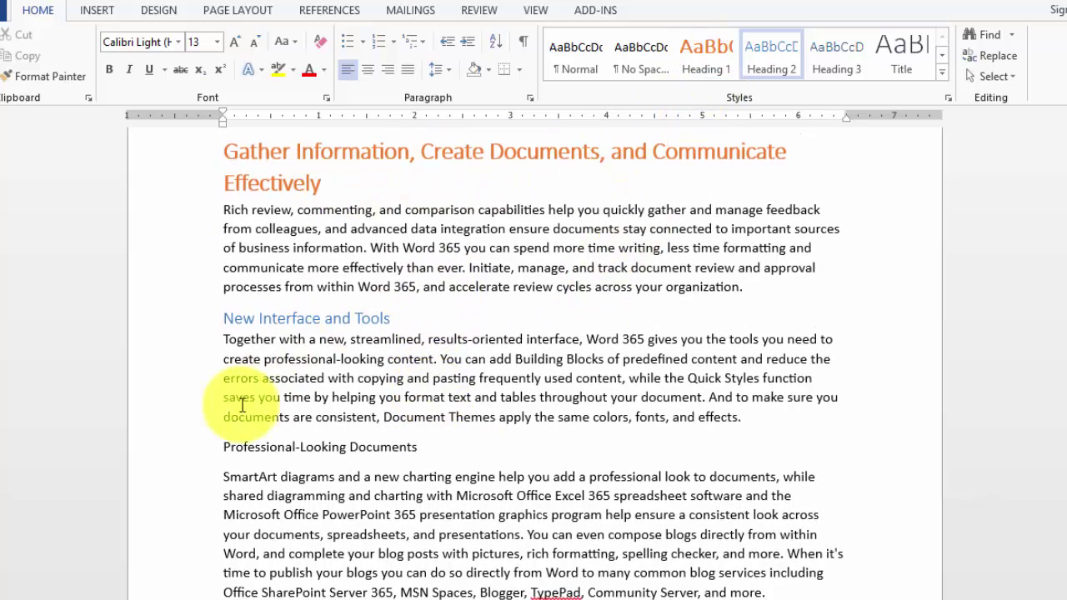
click(181, 449)
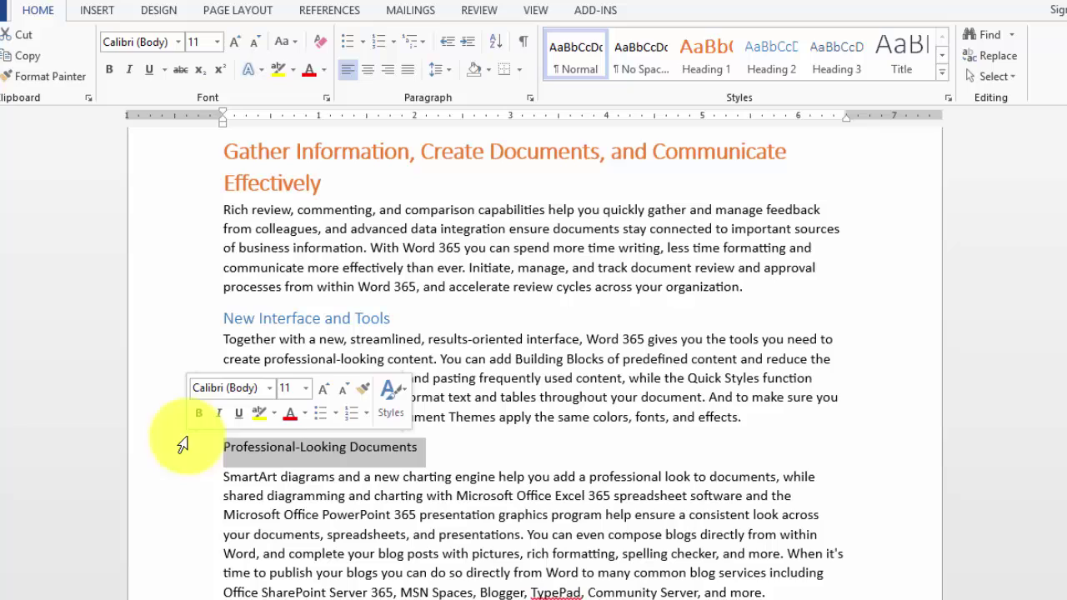
click(700, 65)
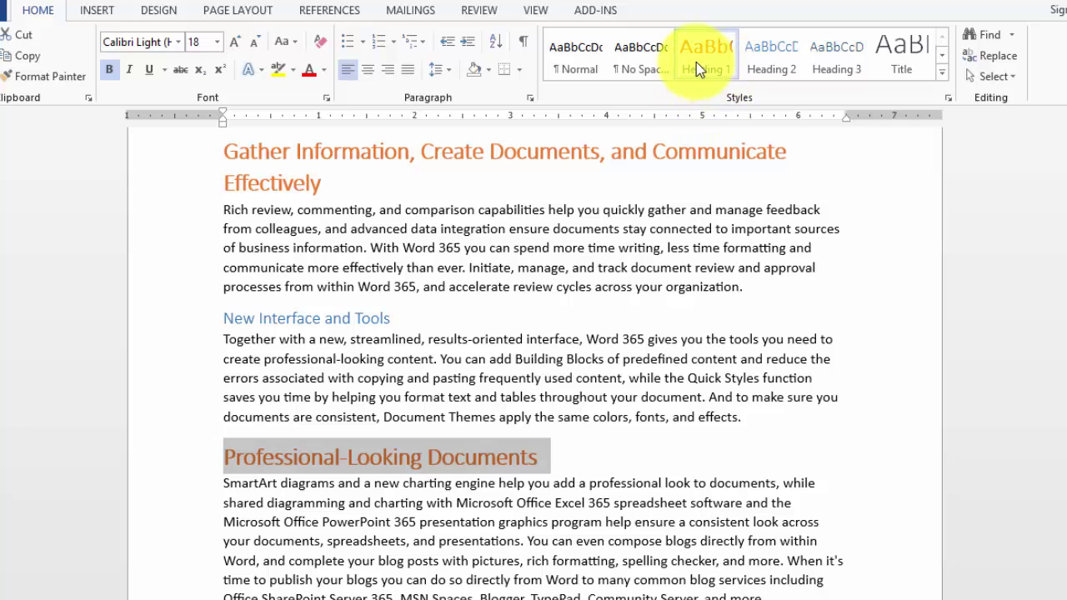
click(293, 458)
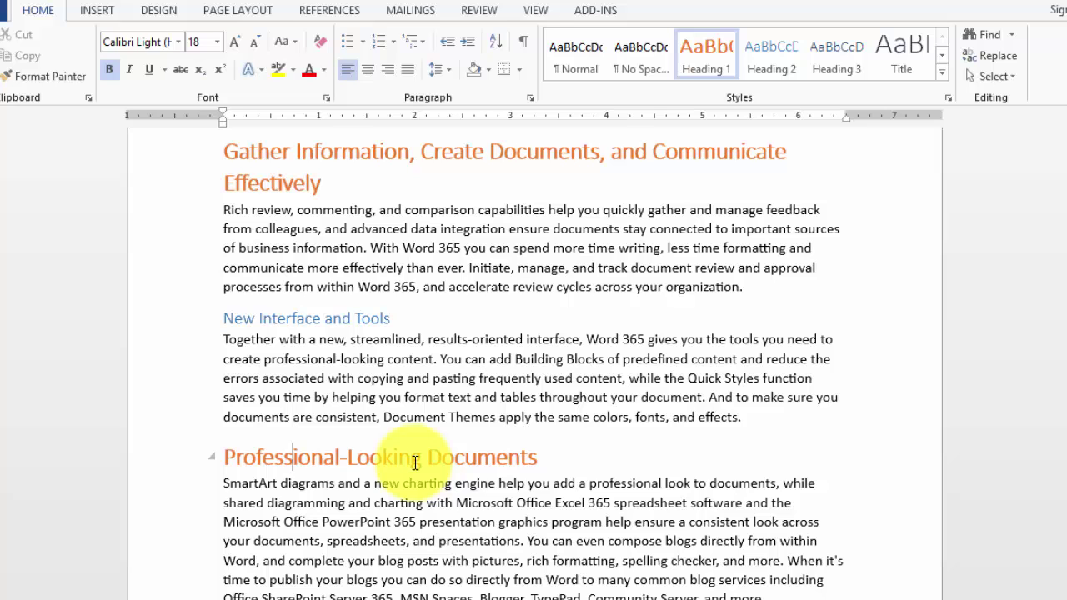
scroll(584, 369, down, 3)
click(200, 445)
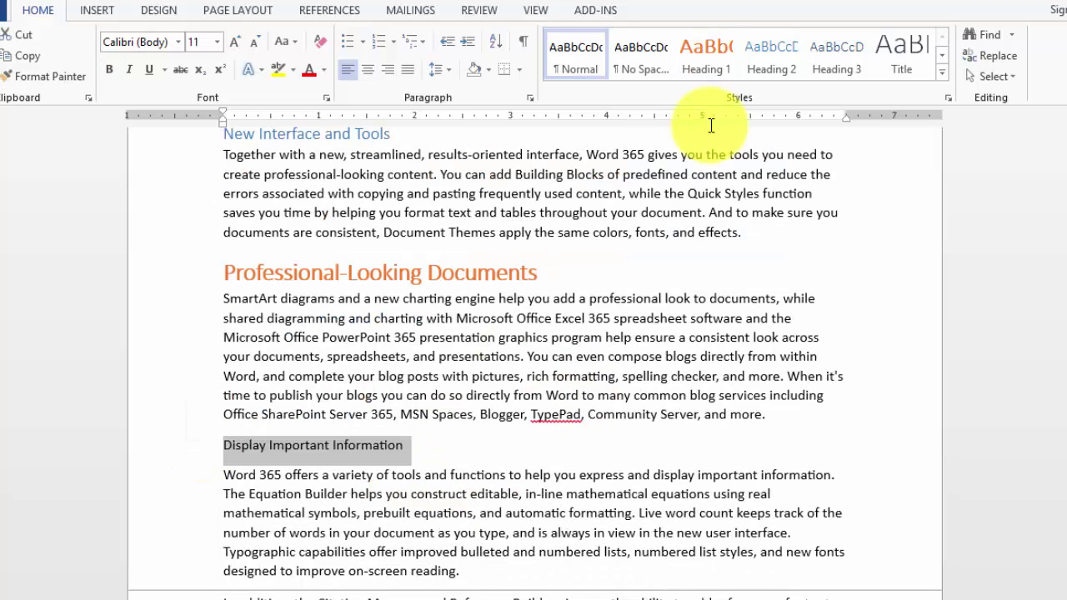
click(763, 55)
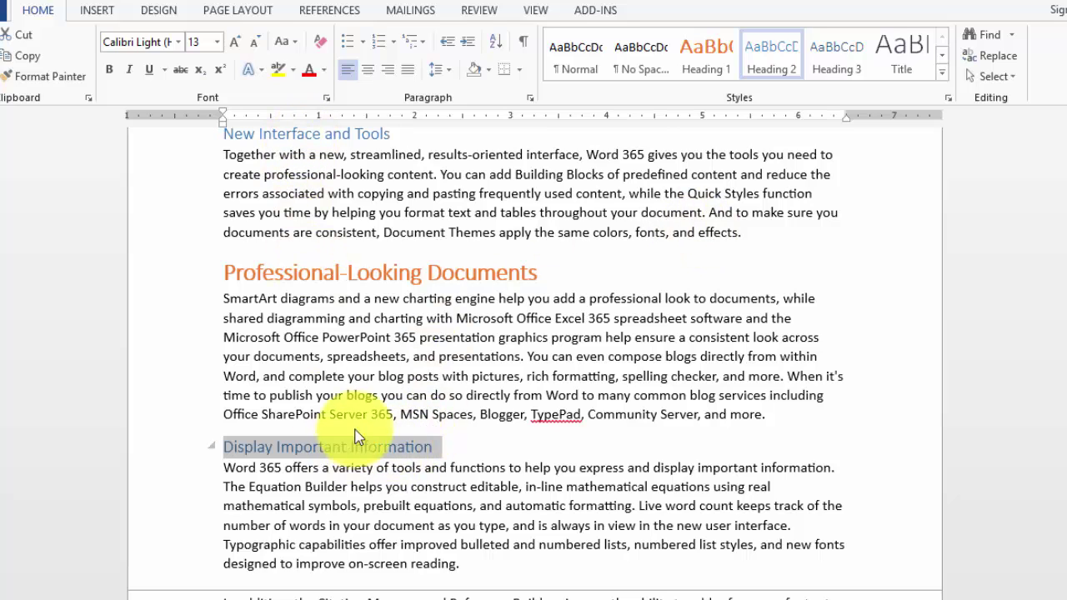
click(751, 47)
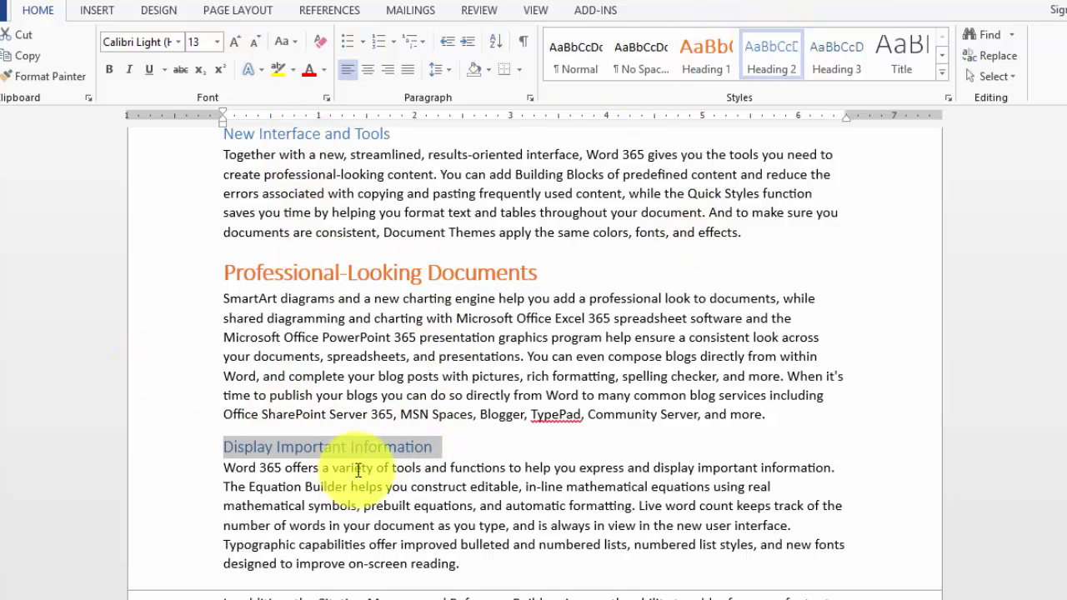
Change the Heading 2 style's font colour to green.
right_click(762, 60)
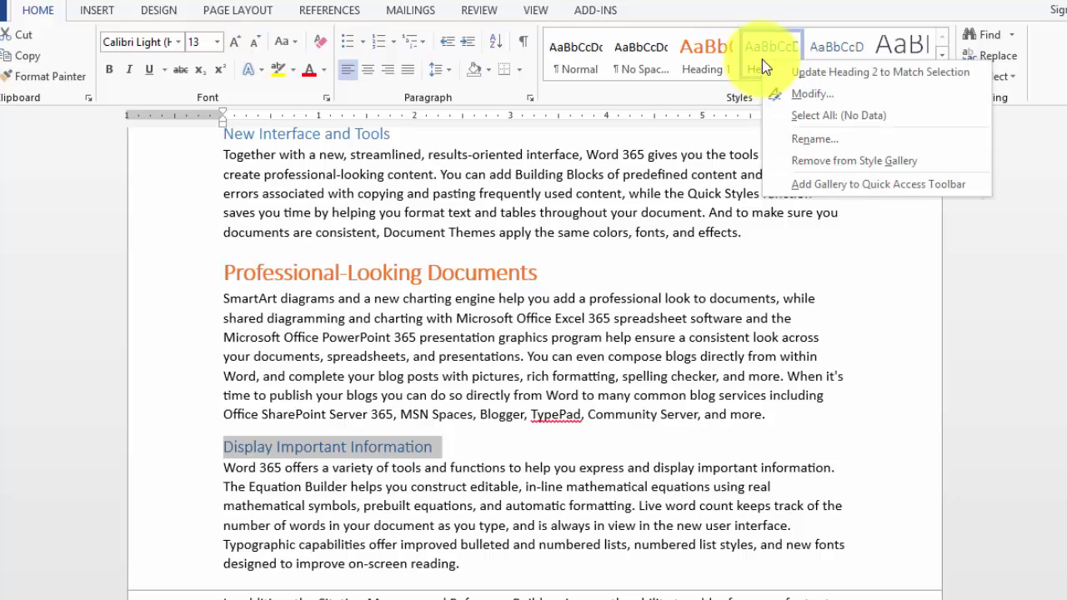
click(813, 99)
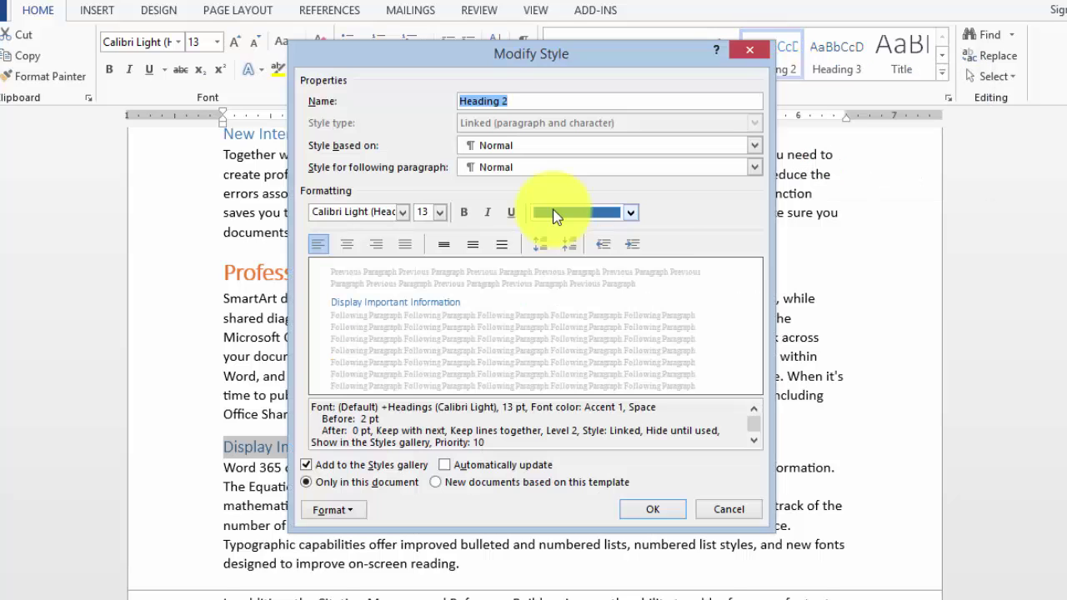
click(542, 214)
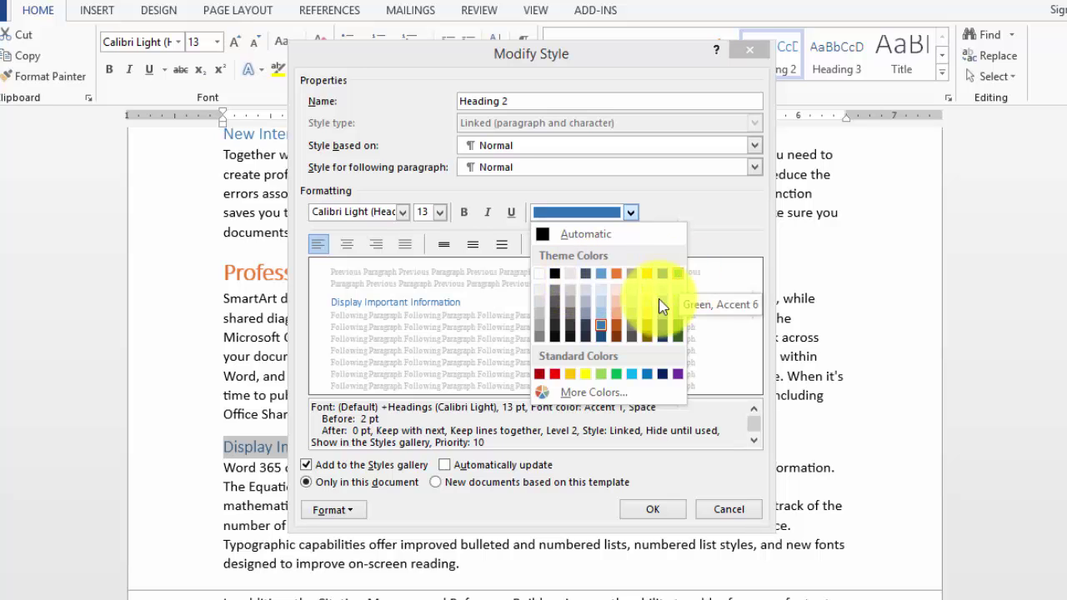
click(616, 374)
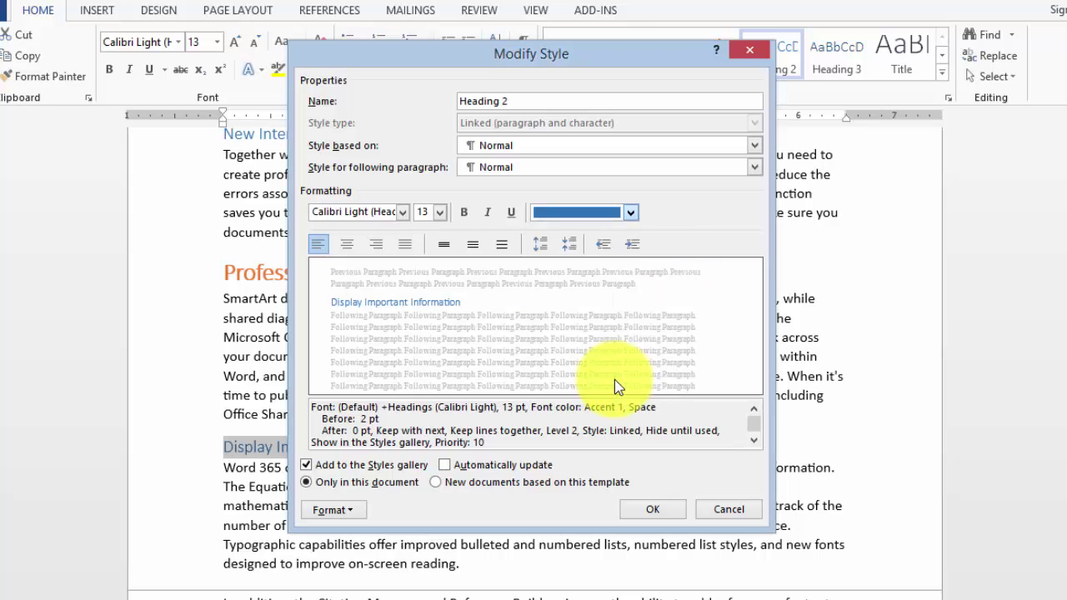
click(649, 510)
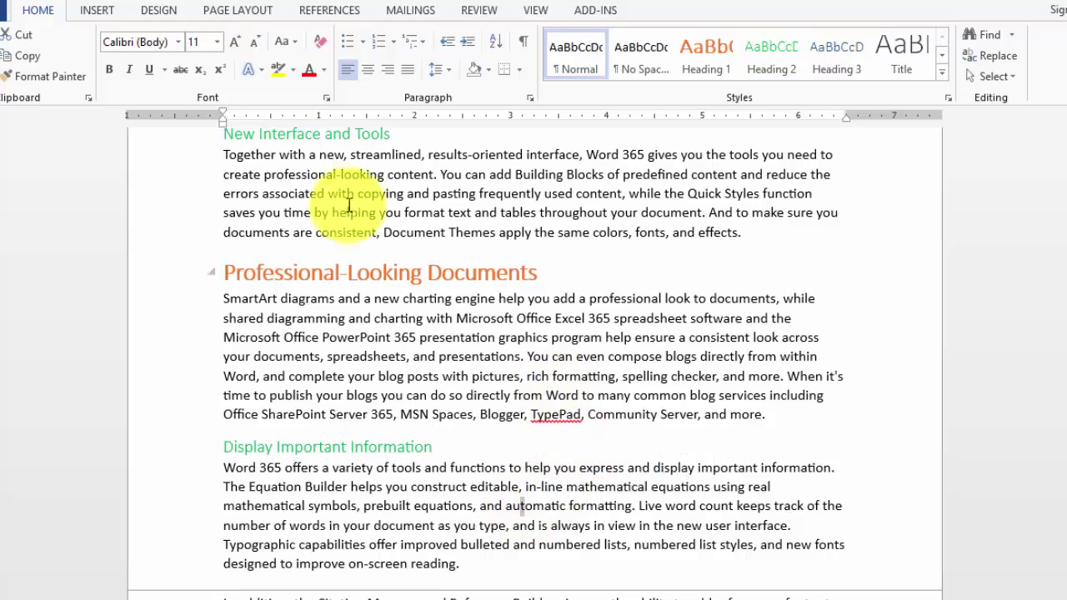
Check that 'Display Important Information' now shows the green Heading 2 style.
scroll(512, 286, up, 2)
scroll(320, 264, down, 3)
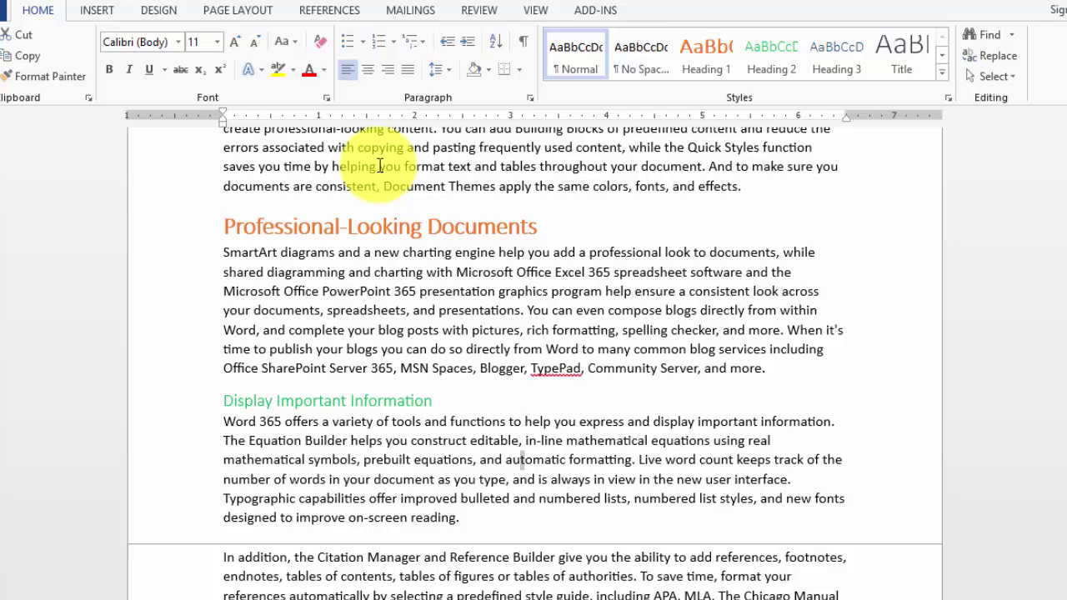
click(374, 347)
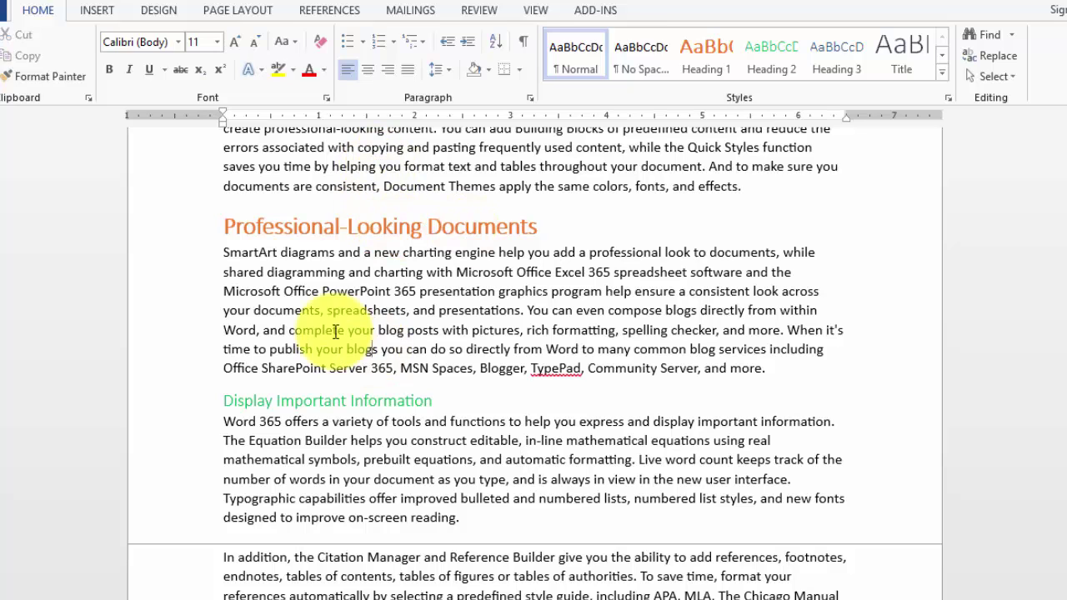
scroll(345, 310, down, 2)
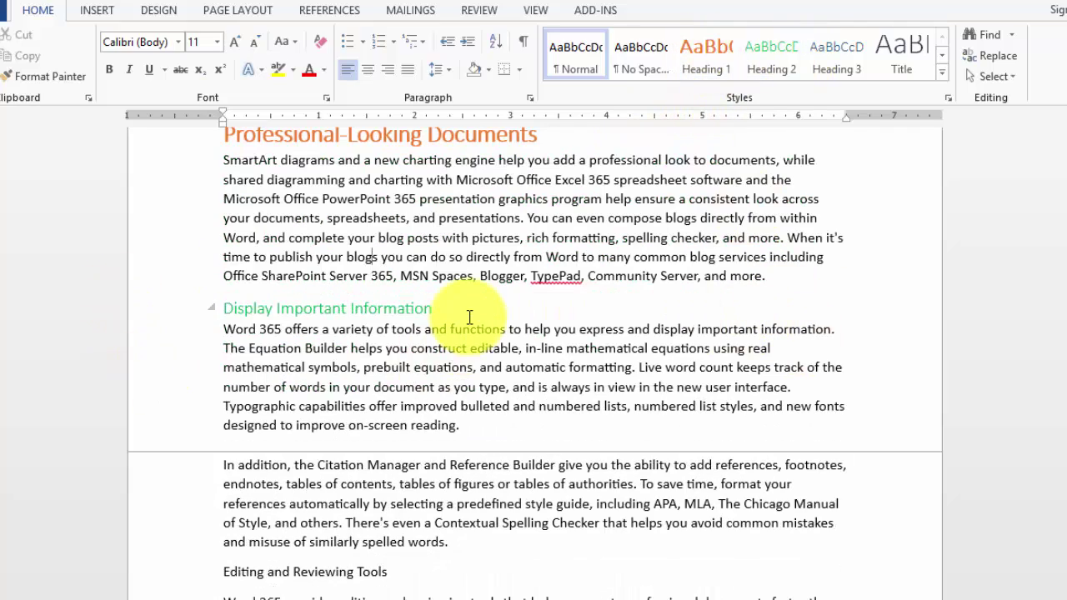
click(470, 318)
scroll(476, 325, down, 3)
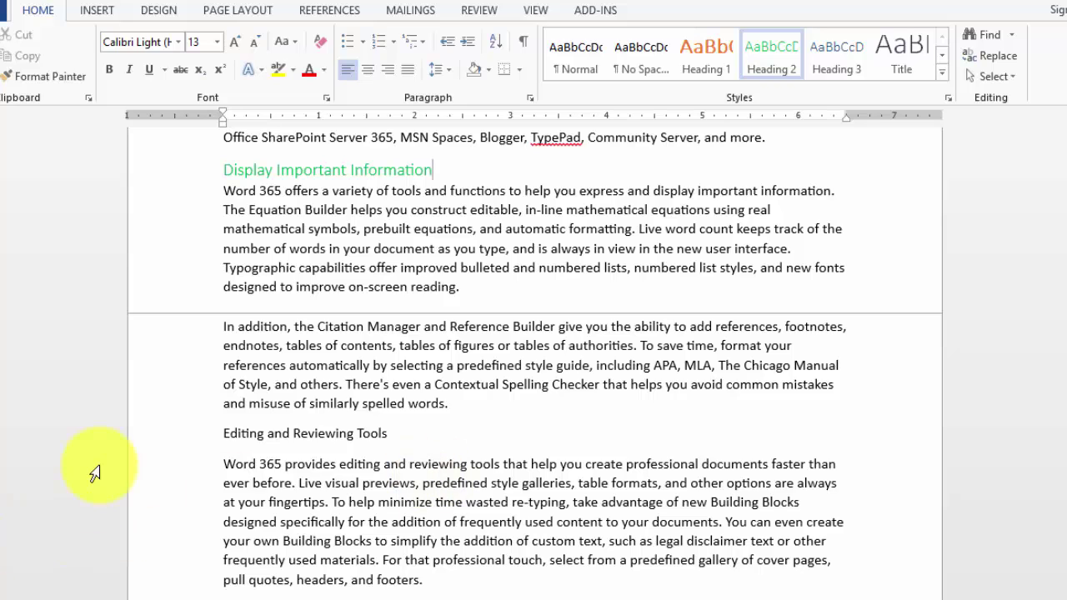
Select the whole 'Editing and Reviewing Tools' line.
click(195, 444)
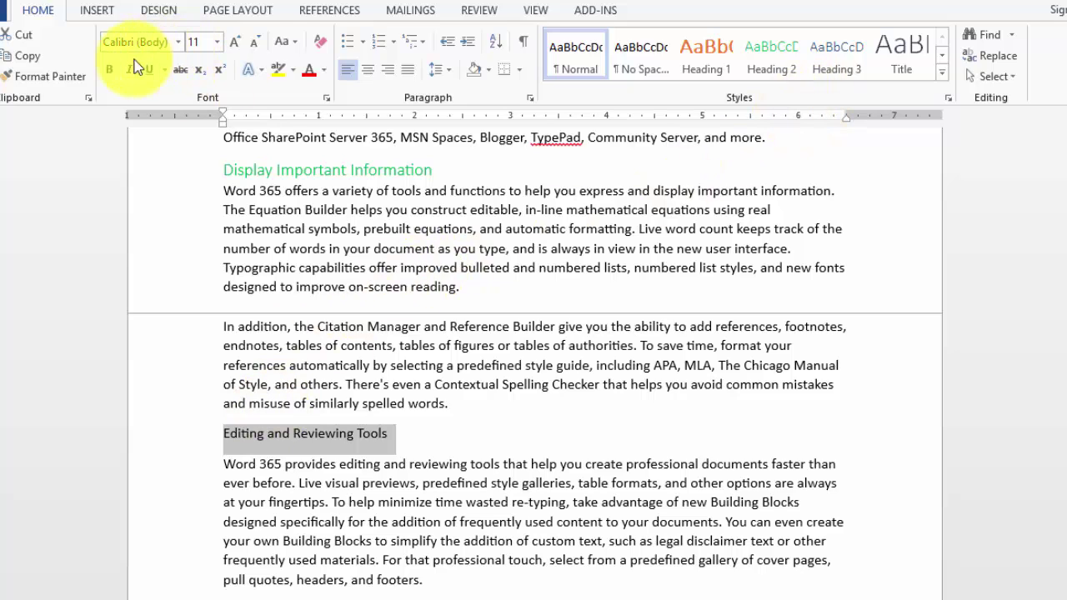
Format 'Editing and Reviewing Tools' as bold, underlined, italic, 16 pt and gold.
click(109, 70)
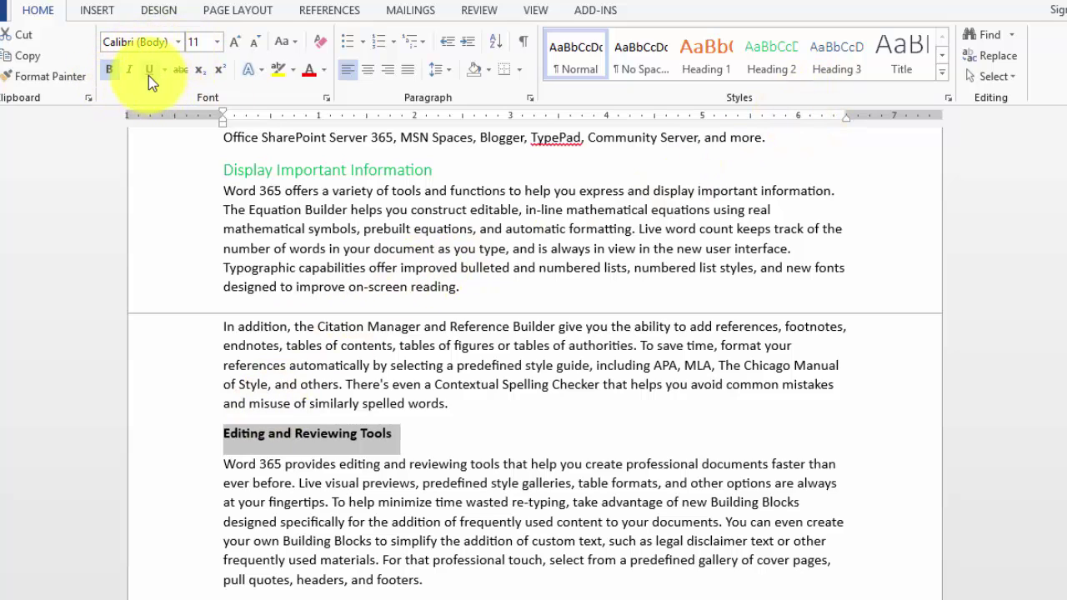
click(150, 71)
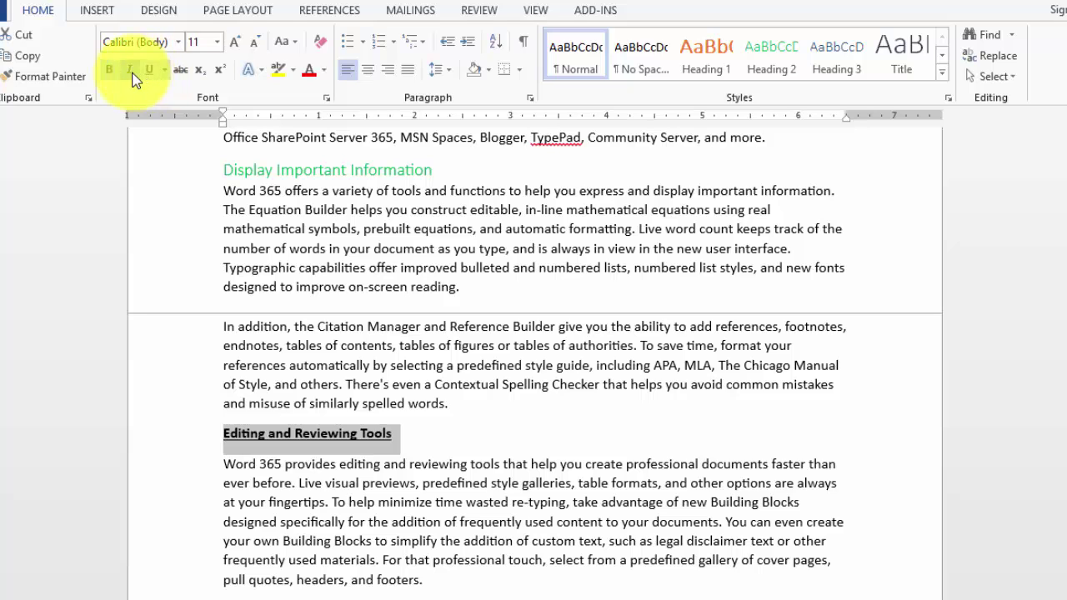
click(130, 71)
click(235, 41)
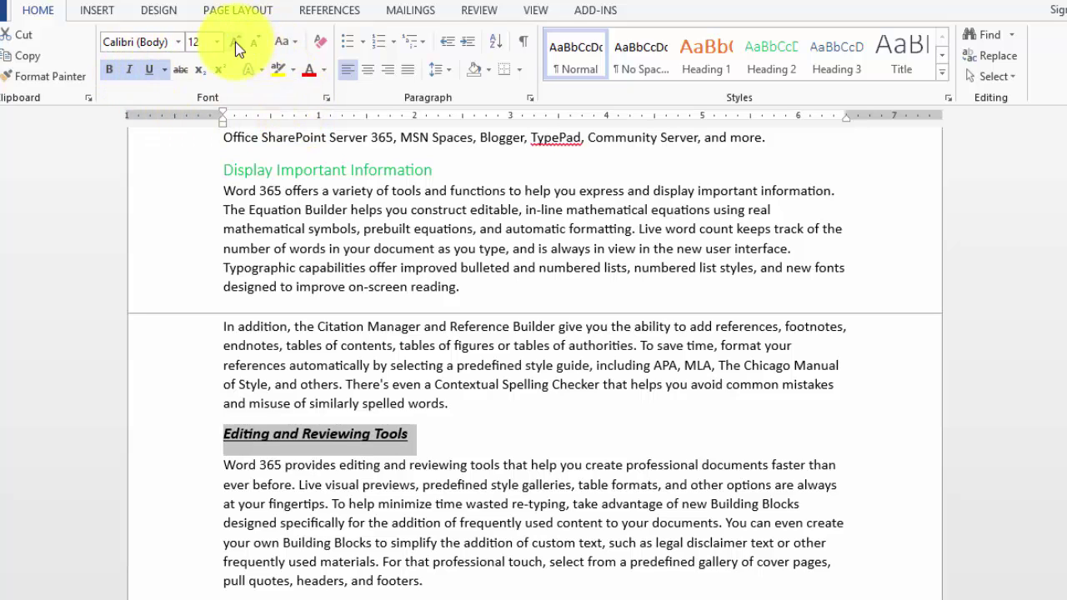
click(235, 41)
click(235, 42)
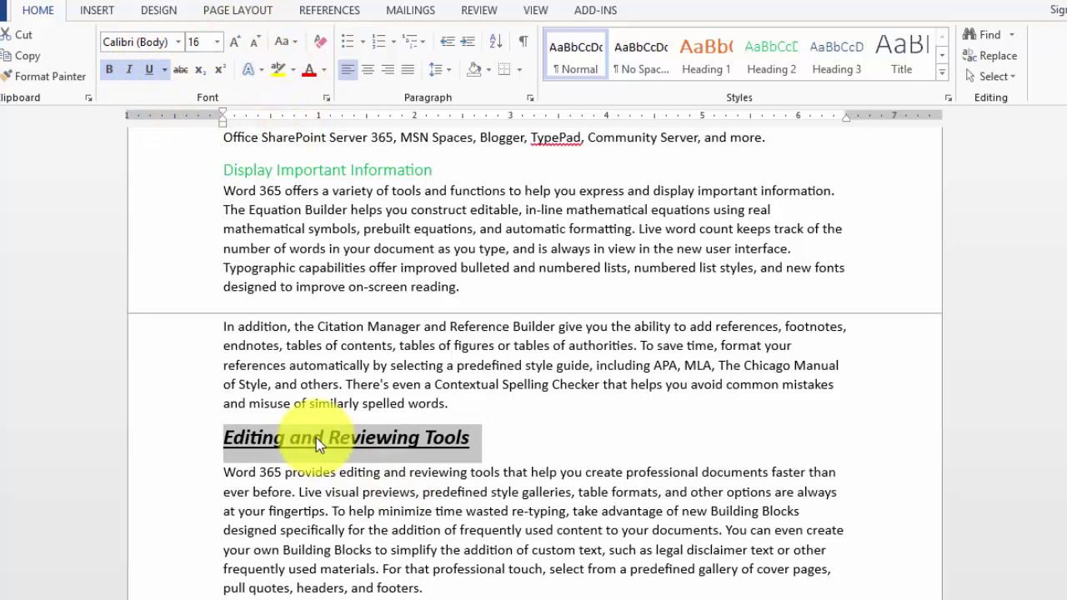
click(324, 70)
click(357, 206)
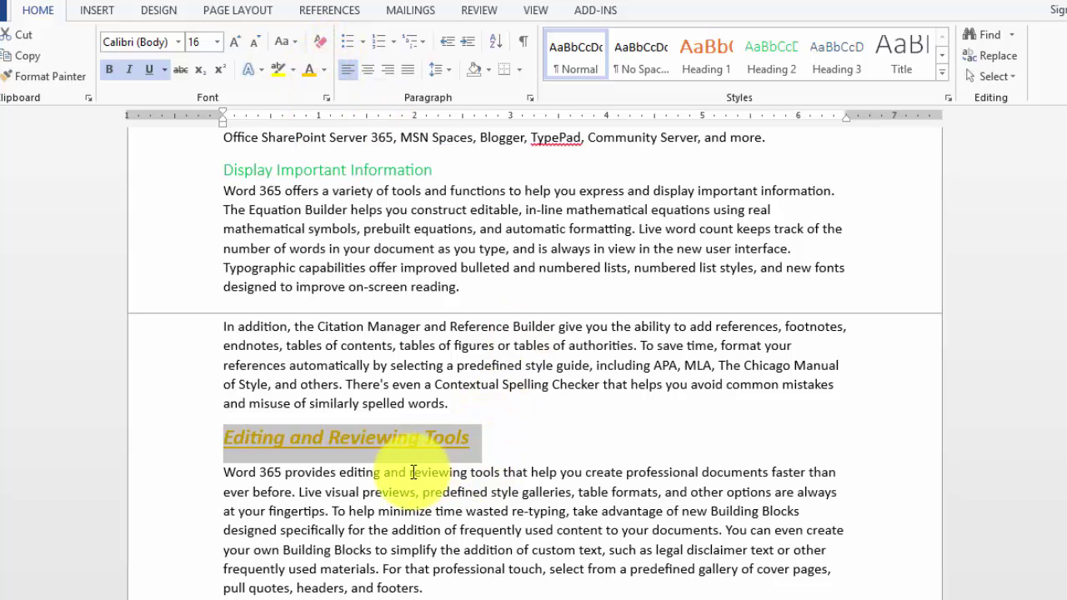
right_click(380, 442)
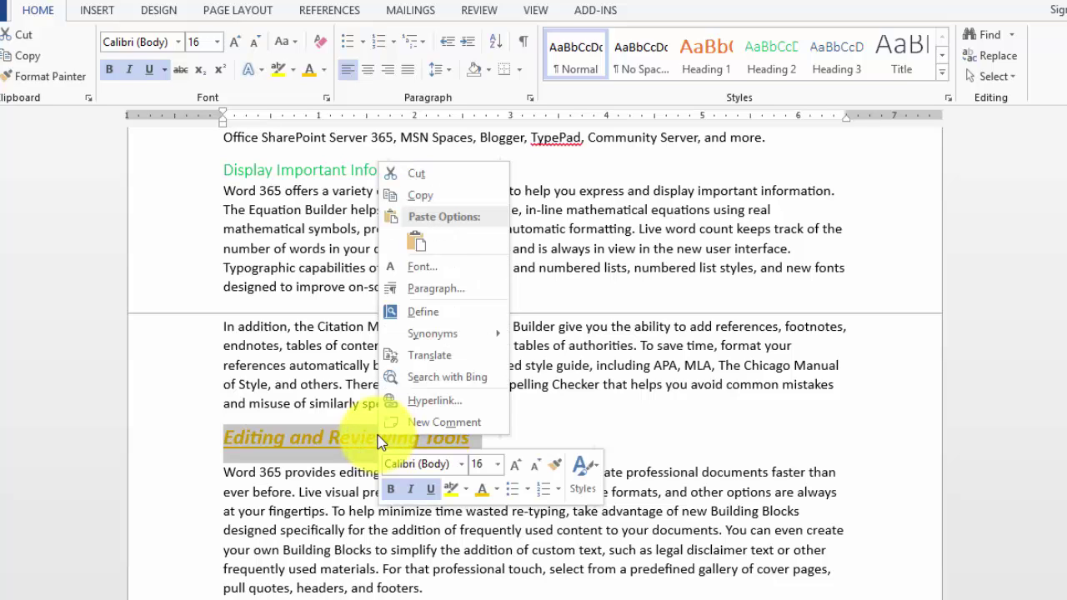
key(Escape)
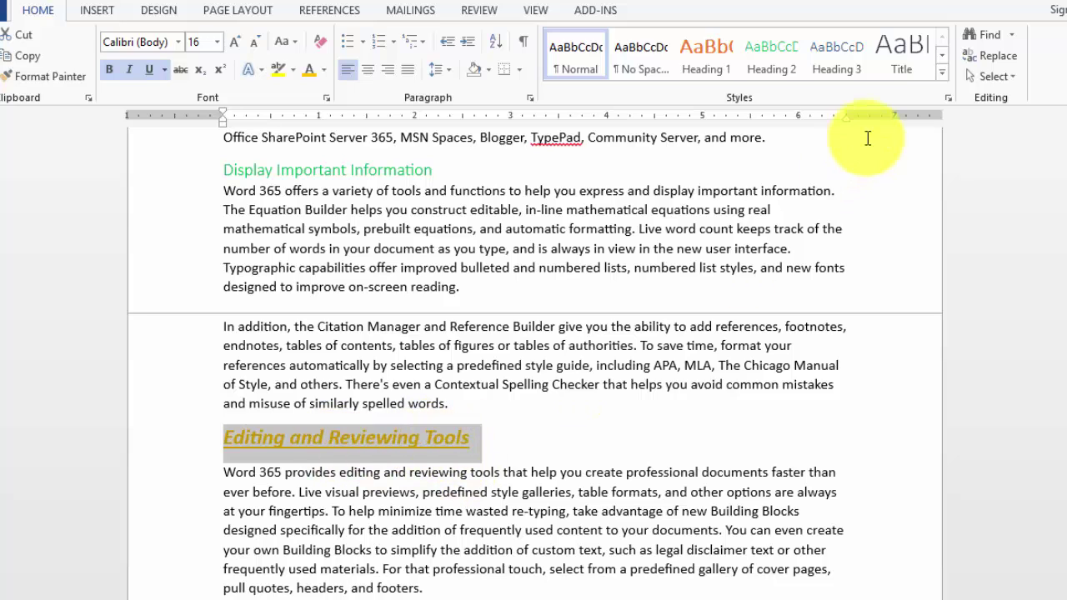
Create a new style named 'Sali-Test-style' from the gold heading's formatting.
click(942, 75)
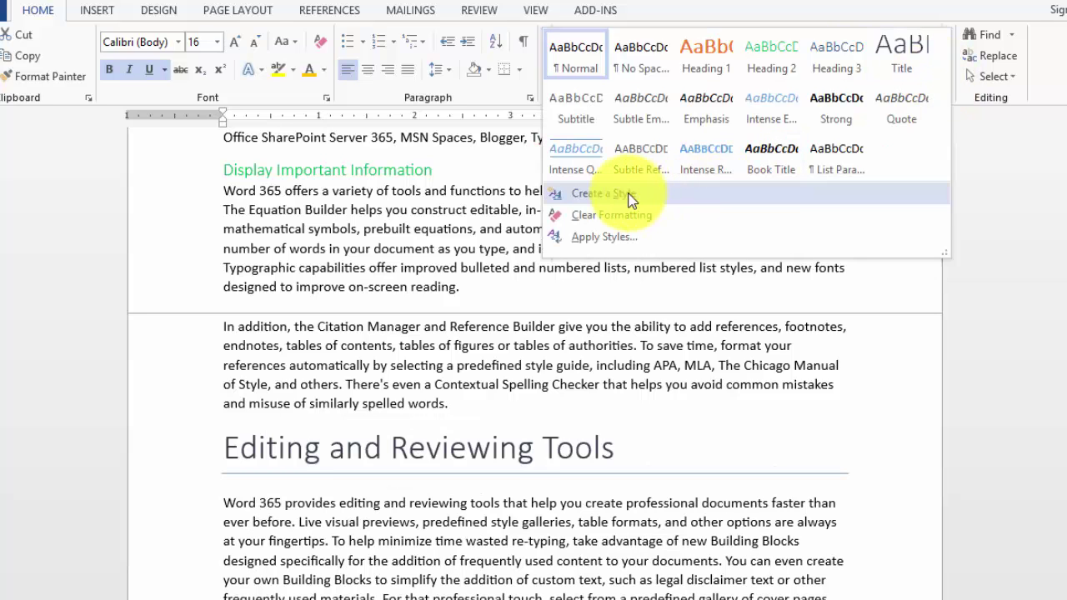
click(613, 194)
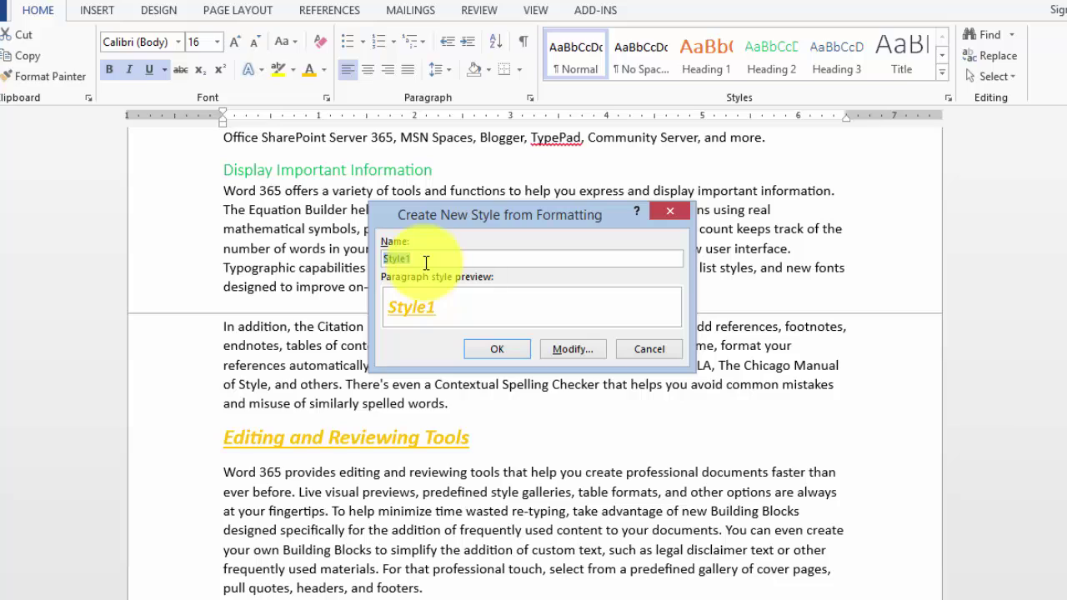
text(Sali-Test Style)
key(Tab)
click(497, 350)
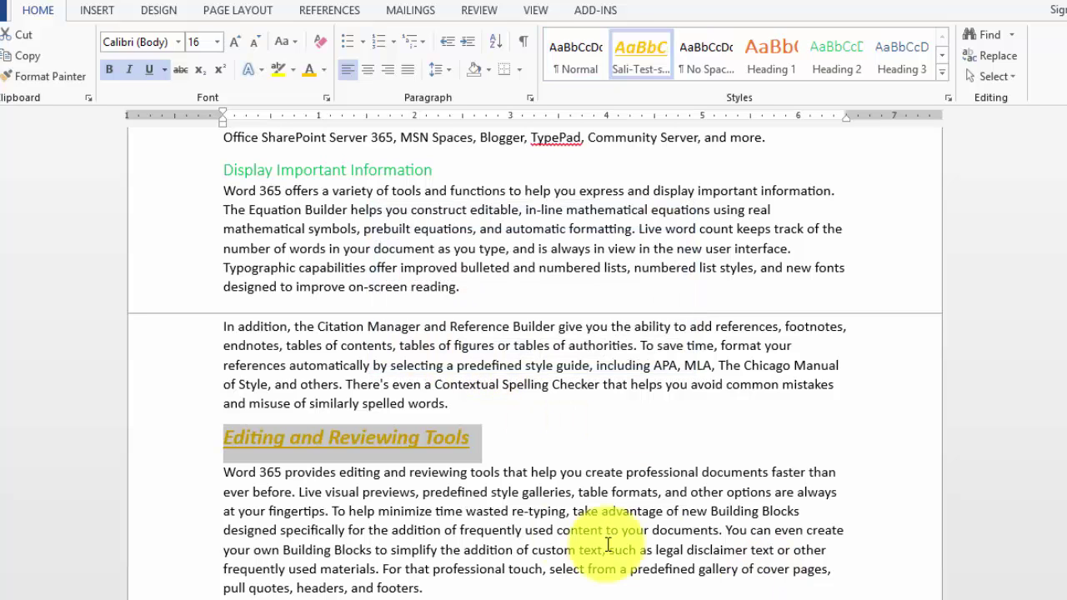
Apply Sali-Test-style to the 'High-Impact Graphics' and 'Share Your Documents' headings.
click(543, 508)
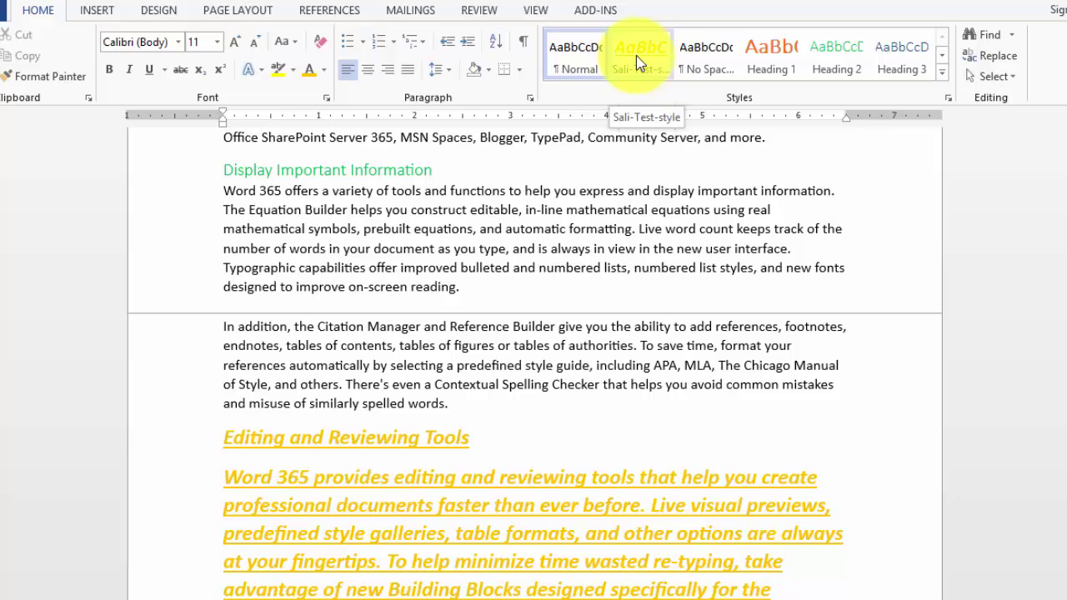
scroll(553, 424, down, 5)
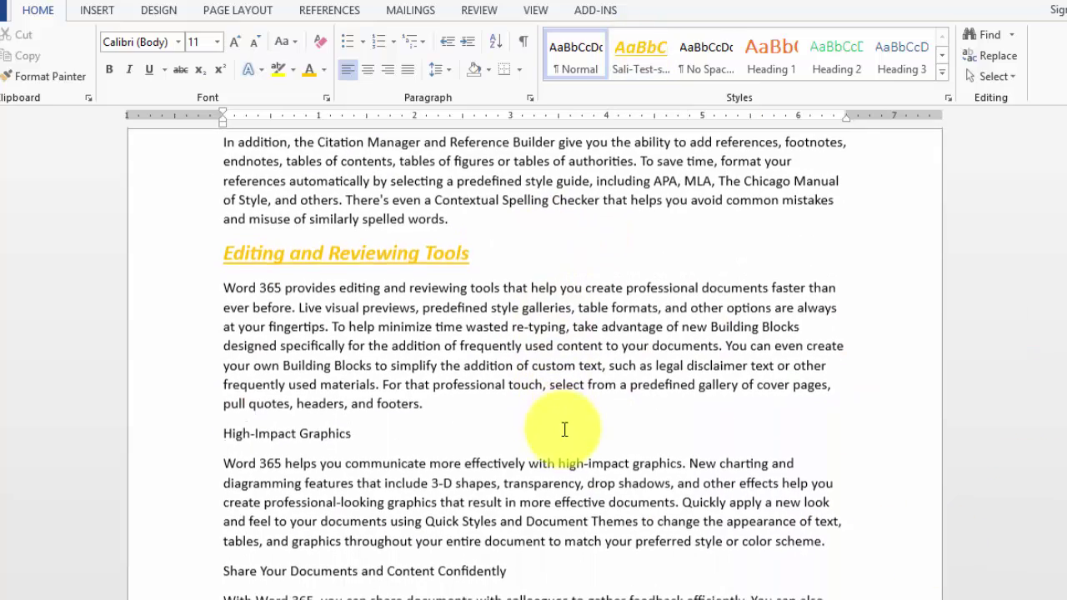
click(200, 404)
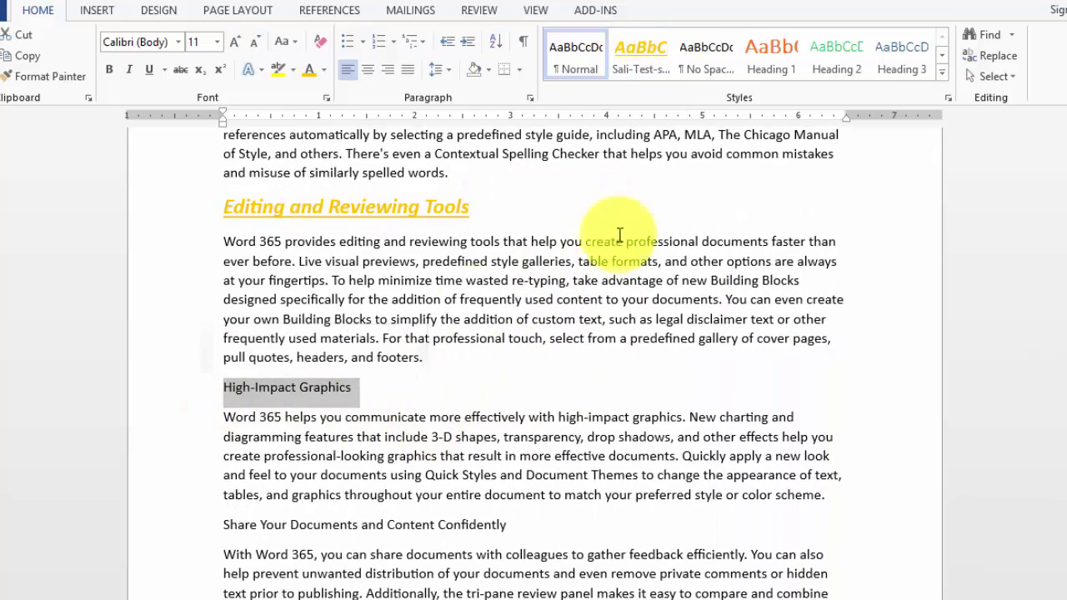
click(644, 61)
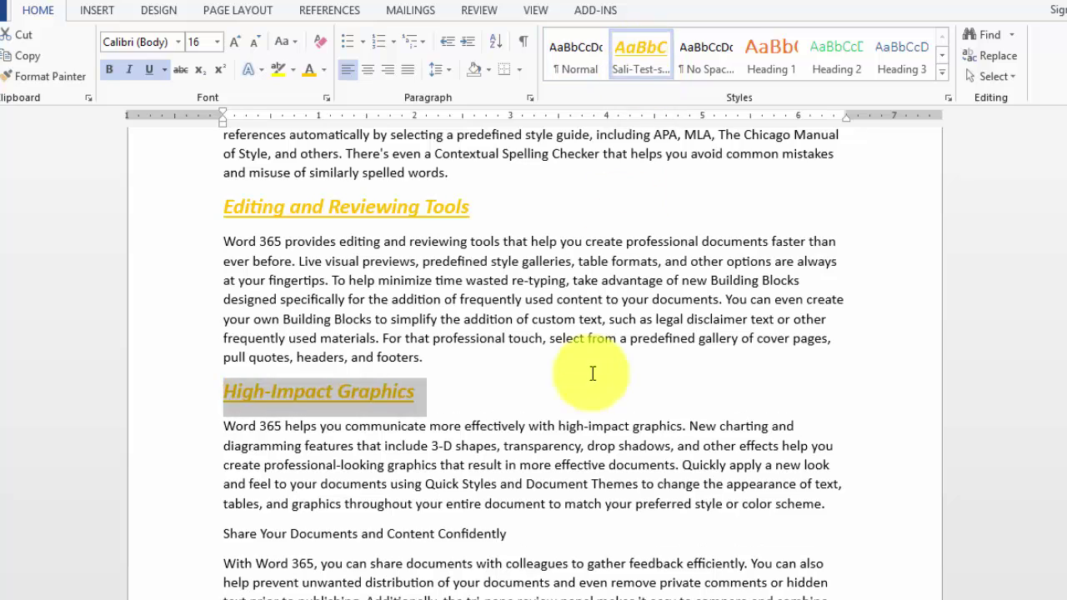
scroll(542, 392, down, 3)
click(192, 404)
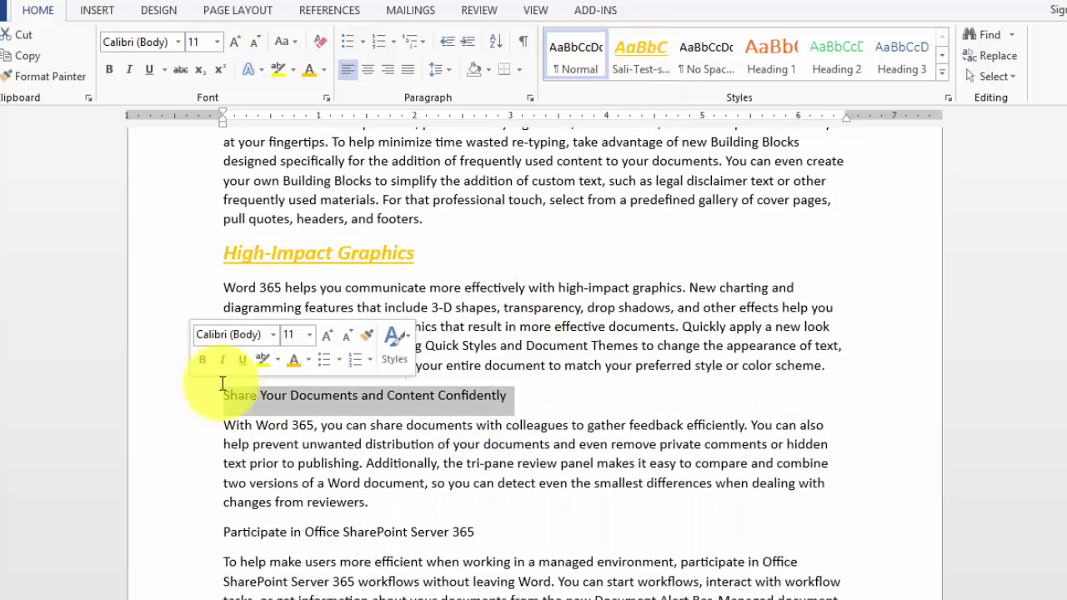
click(637, 58)
Apply Sali-Test-style to the SharePoint Server 365 and 'Keep Your Documents Safe and Secure' headings.
scroll(467, 376, down, 3)
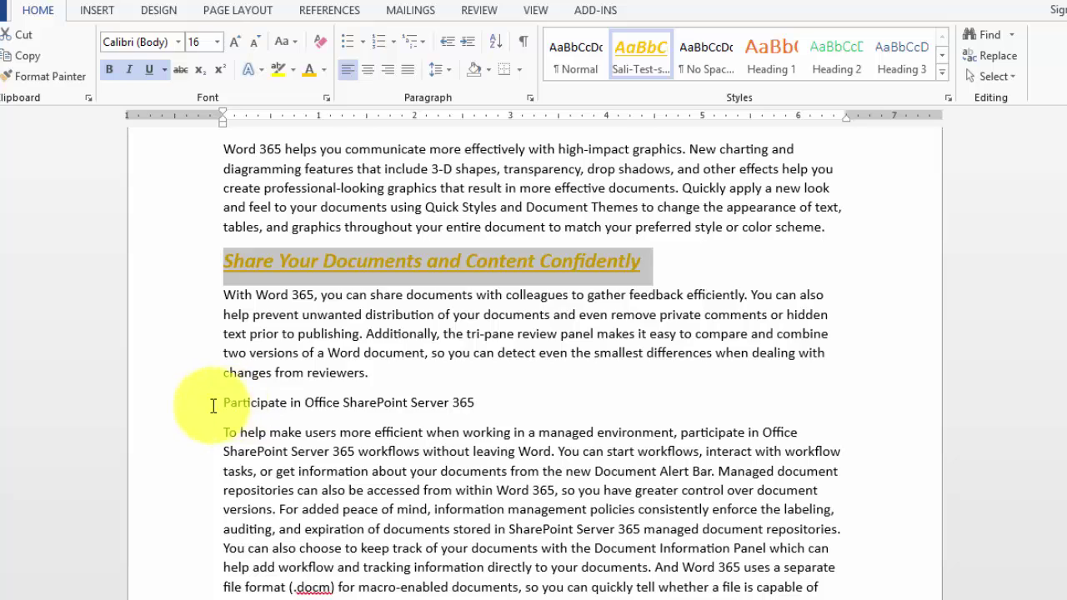
click(202, 406)
click(625, 73)
scroll(651, 334, down, 3)
click(172, 510)
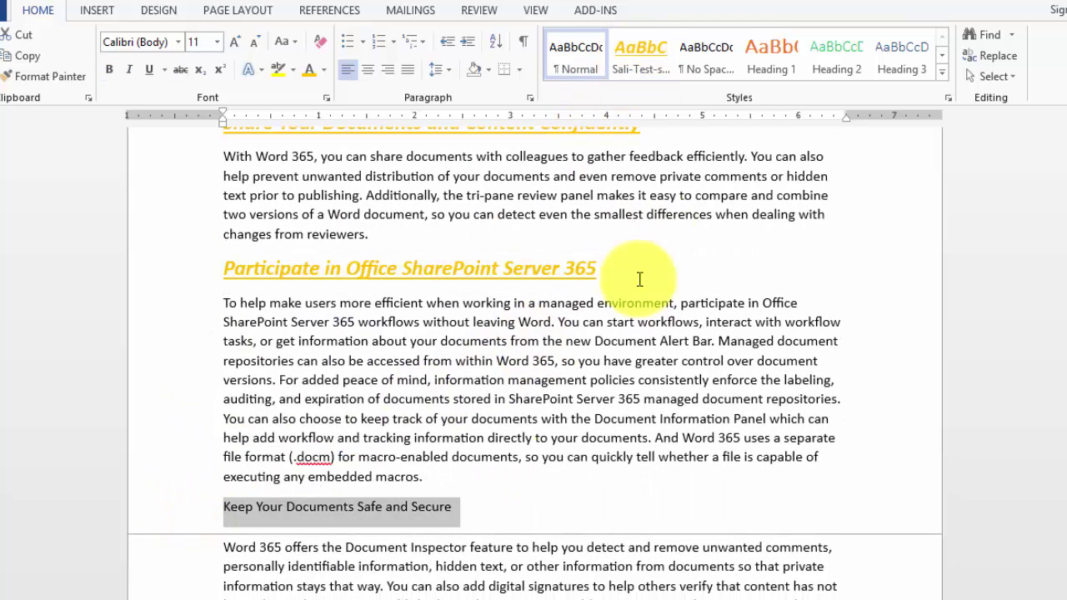
click(640, 60)
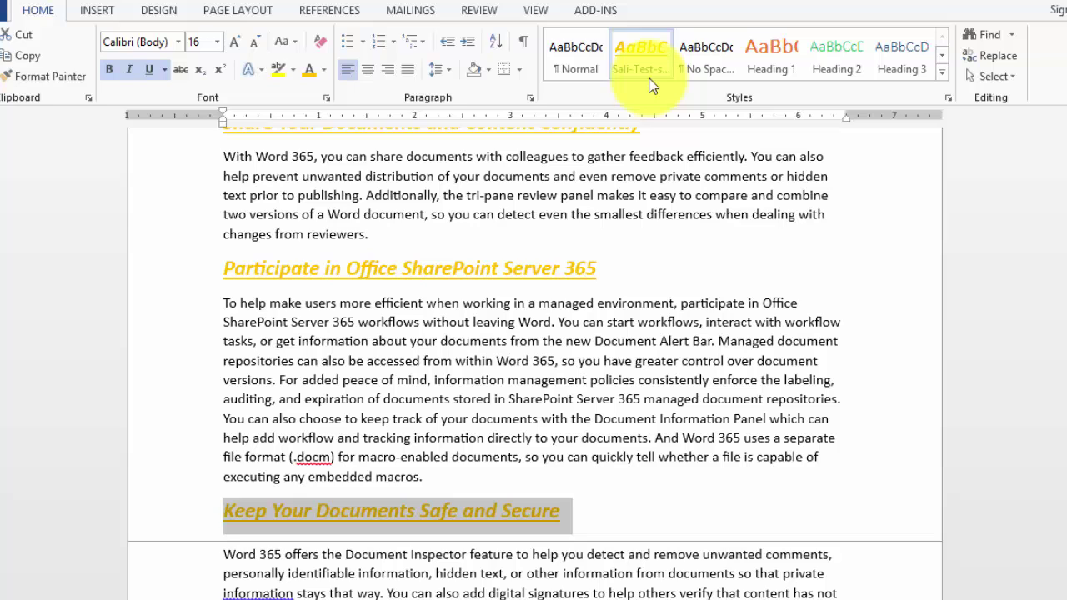
Modify Sali-Test-style to use the Accent 1 blue font colour.
right_click(639, 50)
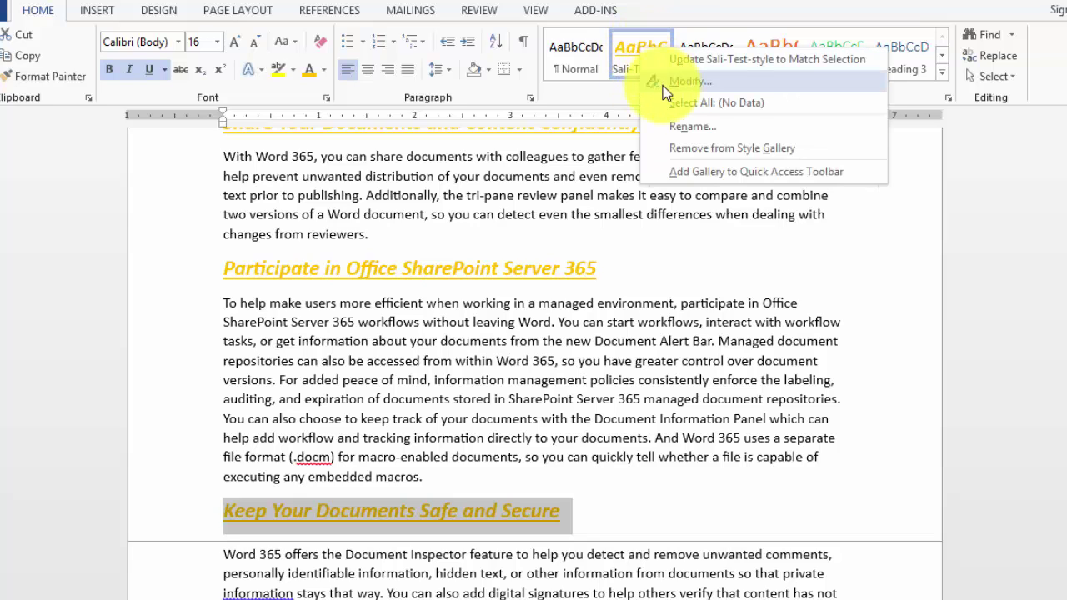
click(667, 87)
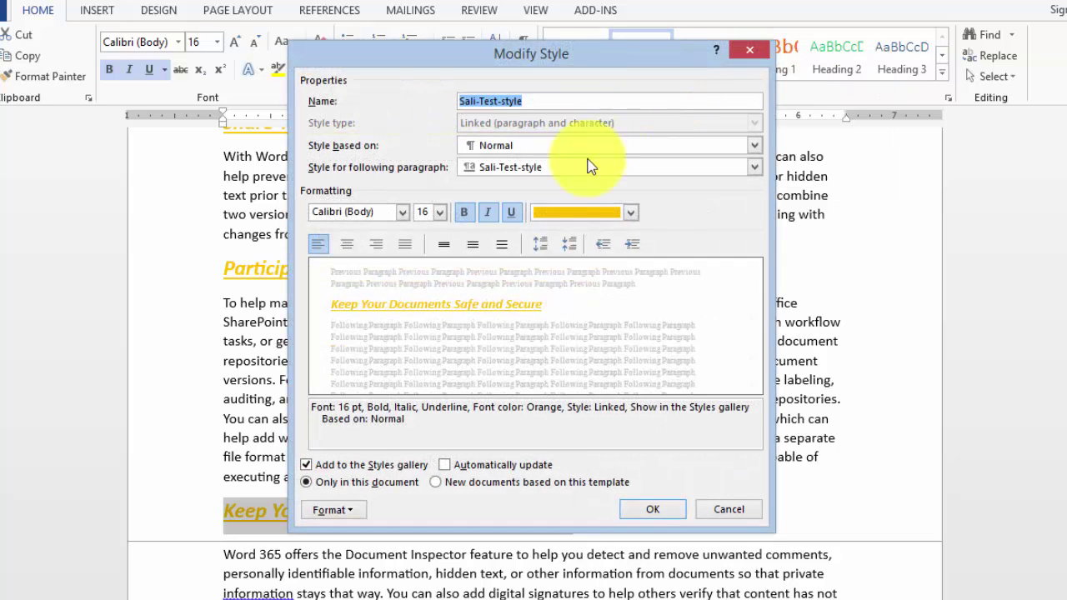
click(559, 213)
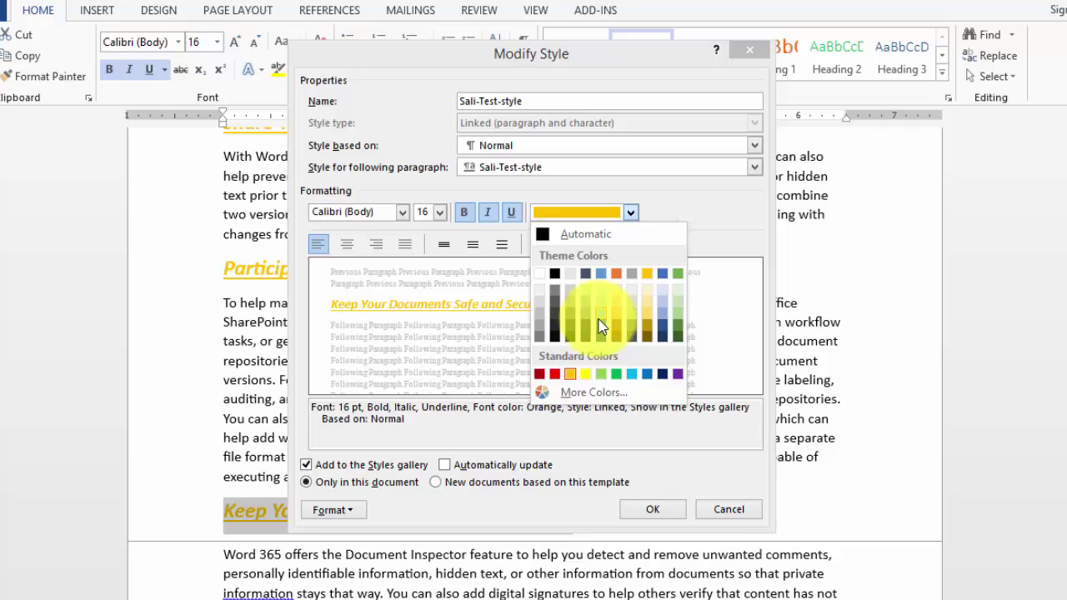
click(604, 274)
click(659, 511)
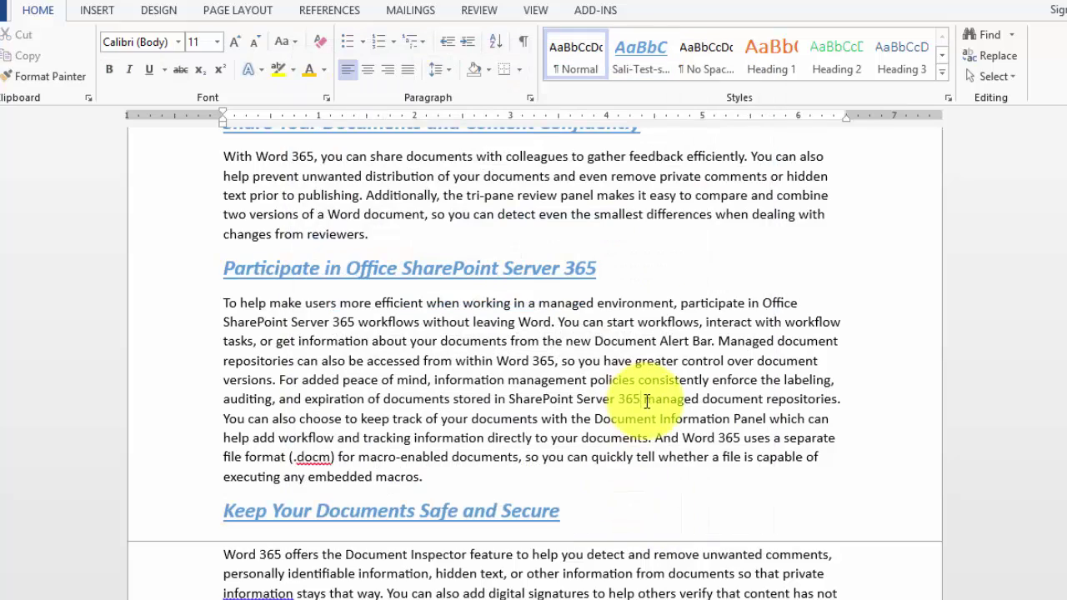
Scroll up to the 'Using Styles in Word 365' title at the top of the document.
scroll(644, 401, up, 8)
scroll(644, 401, up, 15)
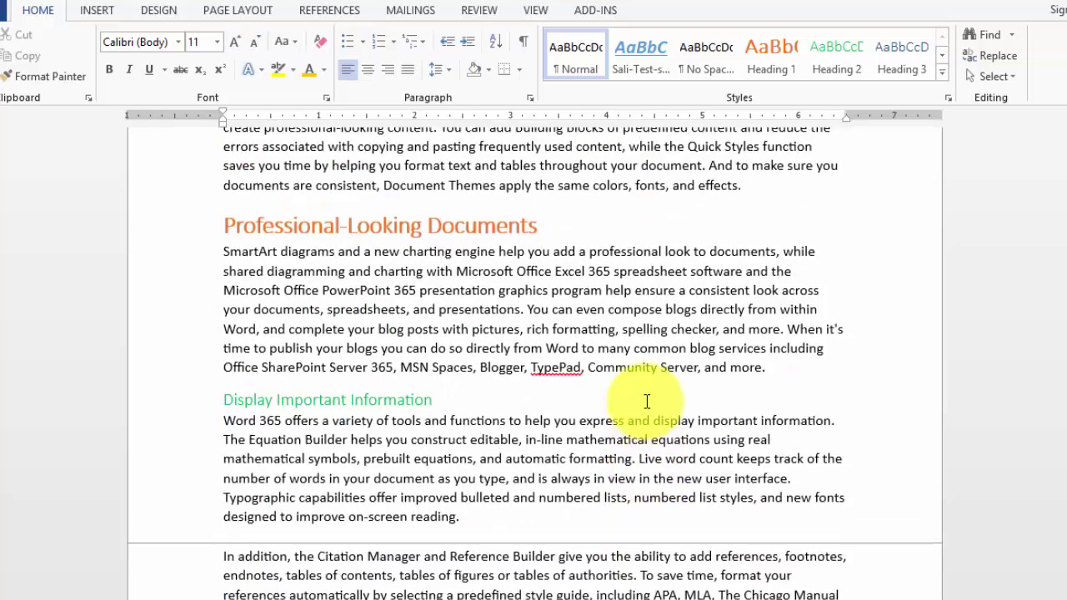
scroll(647, 401, up, 2)
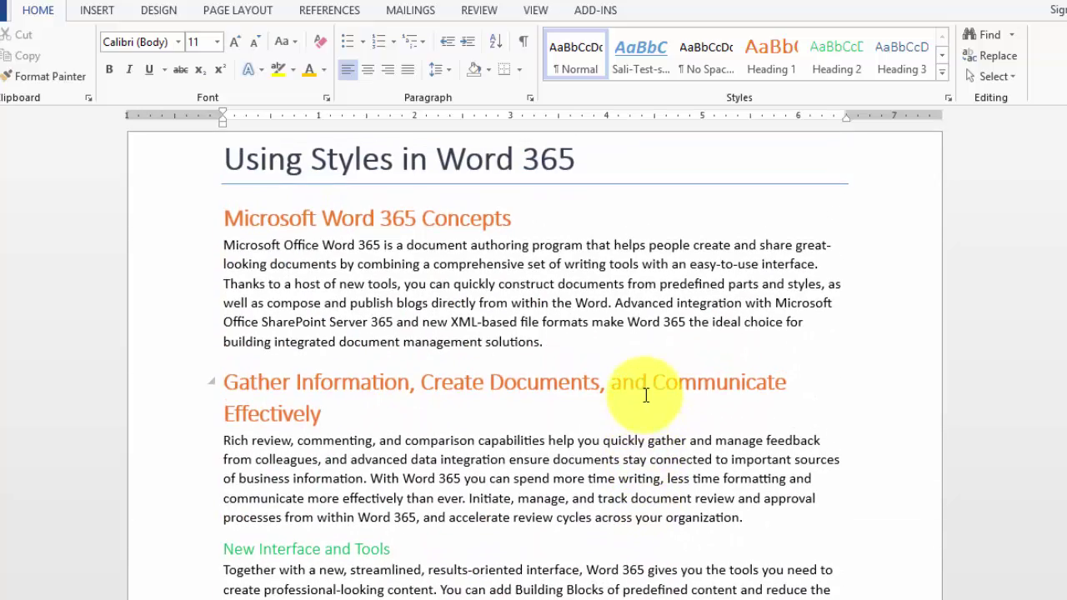